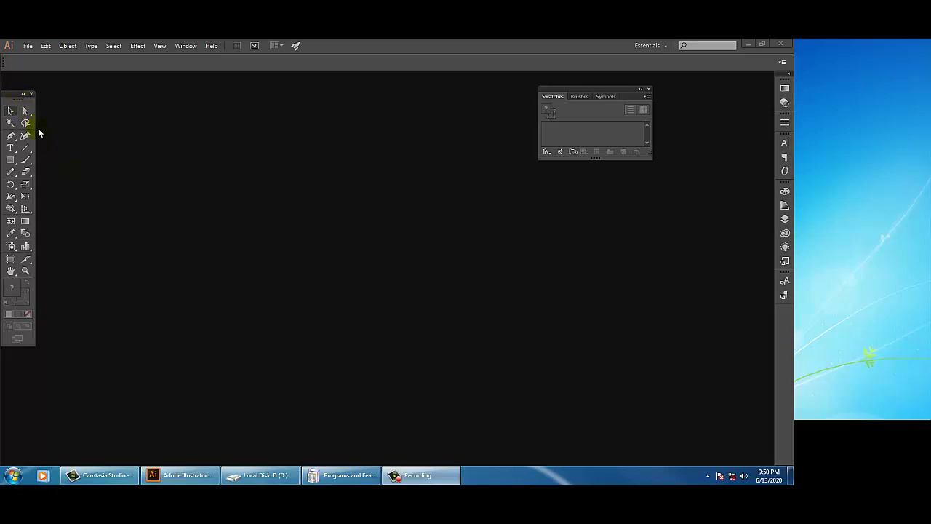
Create a new A4 landscape document (841.89 × 595.28 pt) and fit the artboard in the window.
{"action": "left_click", "coordinate": [28, 46]}
{"action": "key", "text": "Escape"}
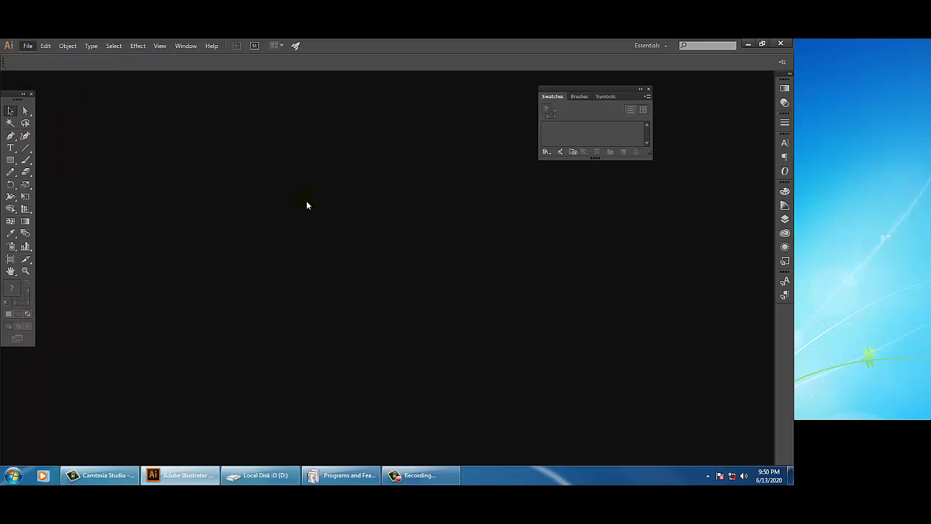
{"action": "key", "text": "ctrl+n"}
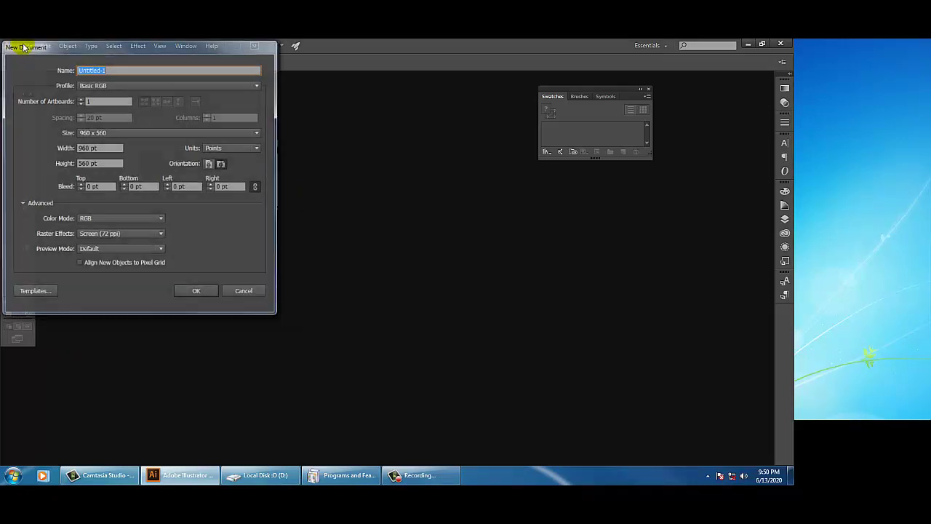
{"action": "left_click", "coordinate": [167, 132]}
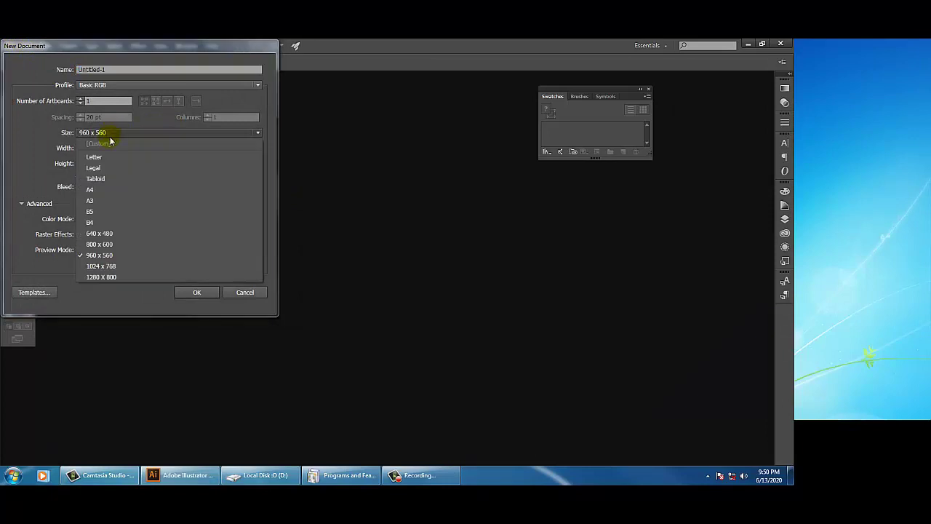
{"action": "left_click", "coordinate": [95, 191]}
{"action": "left_click", "coordinate": [222, 166]}
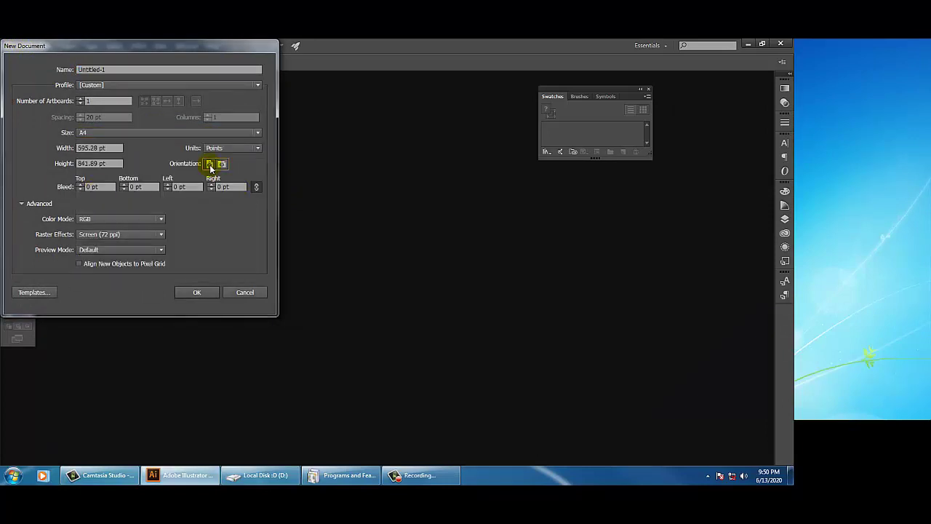
{"action": "left_click", "coordinate": [197, 292]}
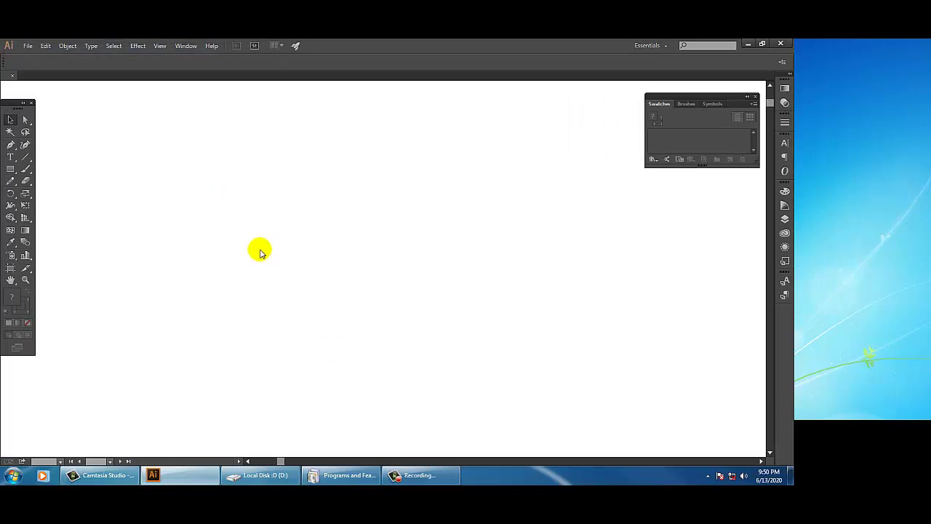
{"action": "key", "text": "ctrl+0"}
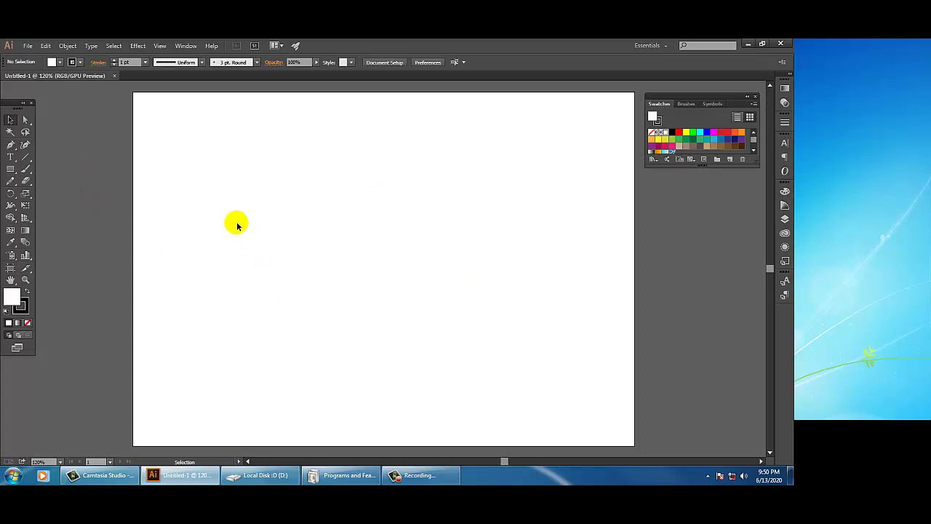
Tear off the shape tools into a floating panel and move it out of the way.
{"action": "left_click", "coordinate": [12, 171]}
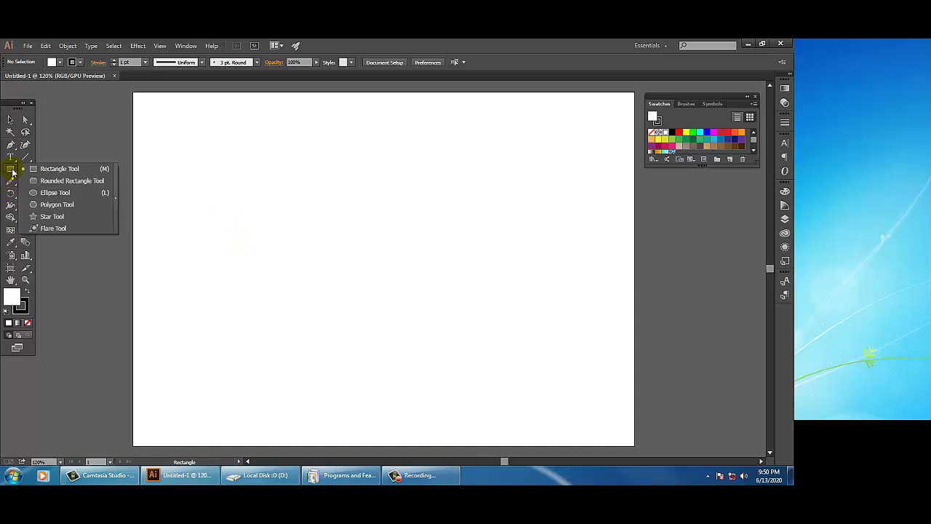
{"action": "left_click_drag", "start_coordinate": [12, 171], "coordinate": [118, 197]}
{"action": "left_click_drag", "start_coordinate": [49, 178], "coordinate": [63, 127]}
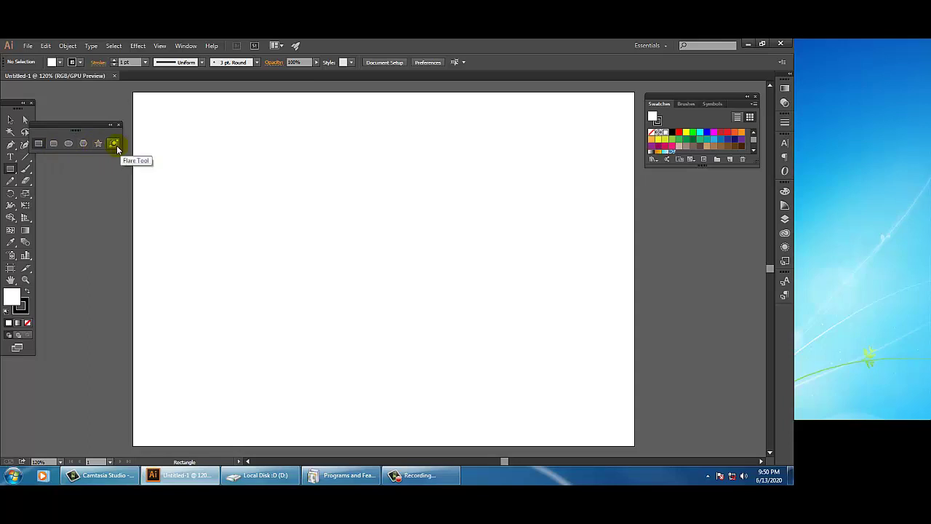
Draw a circle with the Ellipse tool and move it to the artboard's left side.
{"action": "left_click", "coordinate": [71, 151]}
{"action": "left_click_drag", "start_coordinate": [225, 184], "coordinate": [374, 336]}
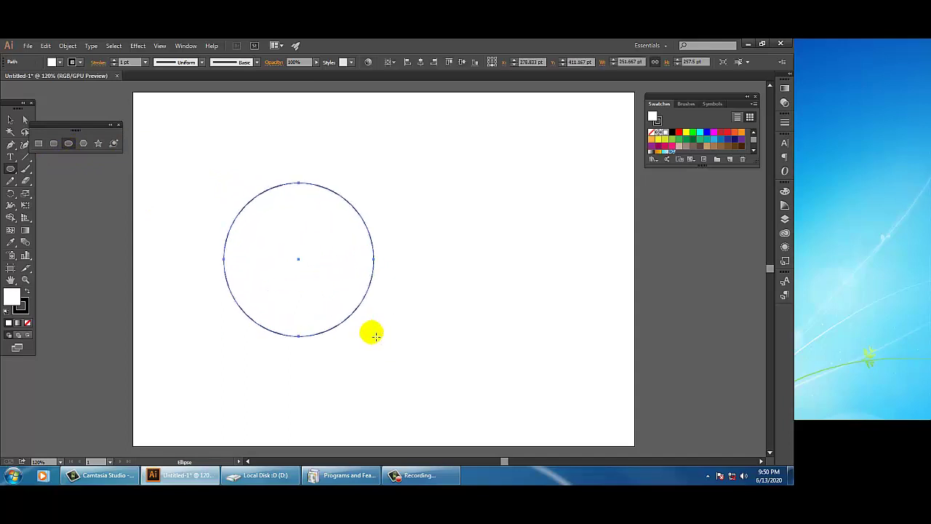
{"action": "left_click", "coordinate": [12, 122]}
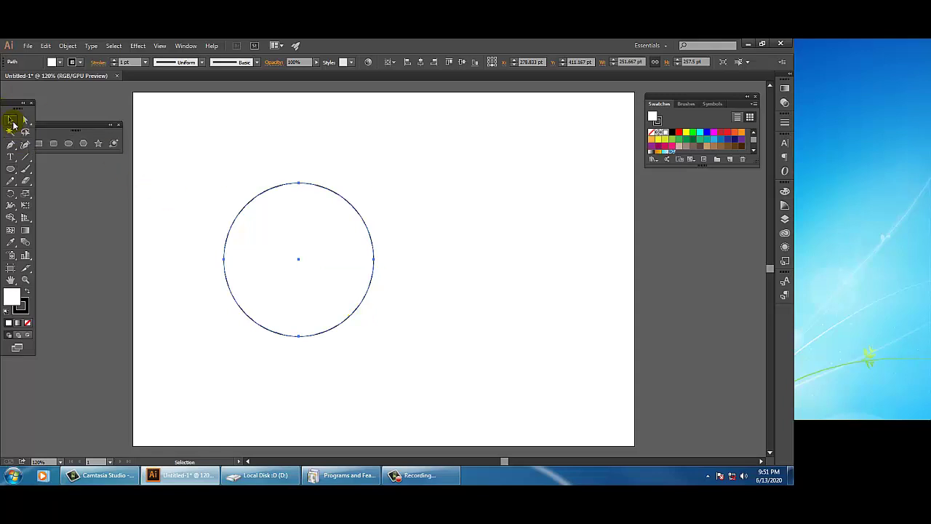
{"action": "left_click_drag", "start_coordinate": [245, 210], "coordinate": [240, 192]}
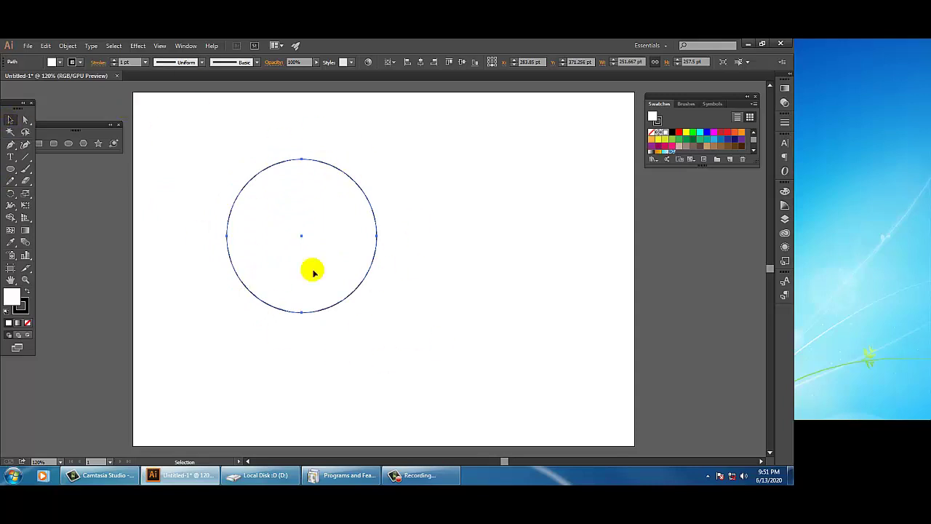
{"action": "left_click_drag", "start_coordinate": [235, 199], "coordinate": [195, 216]}
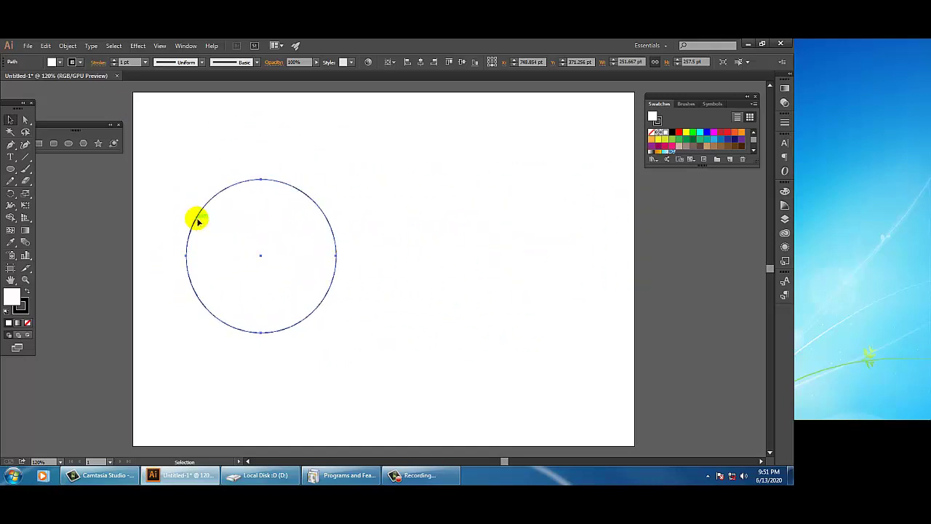
Give the circle a purple fill from the Color Picker.
{"action": "double_click", "coordinate": [12, 304]}
{"action": "left_click", "coordinate": [125, 149]}
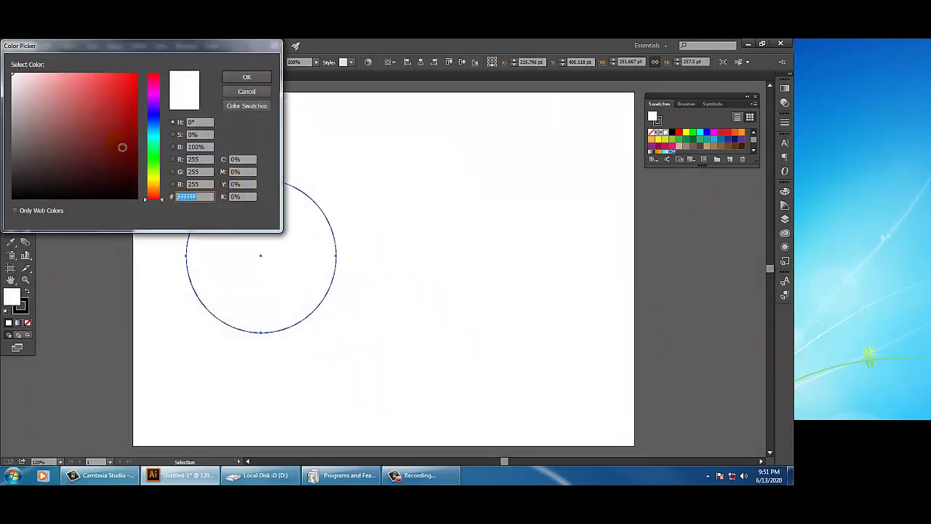
{"action": "left_click", "coordinate": [155, 113]}
{"action": "left_click_drag", "start_coordinate": [156, 111], "coordinate": [154, 108]}
{"action": "left_click", "coordinate": [123, 87]}
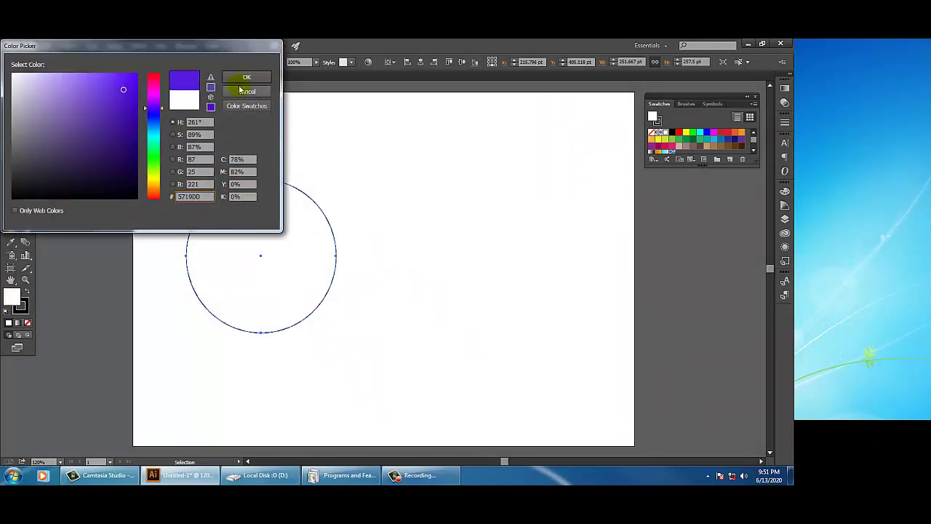
{"action": "left_click", "coordinate": [246, 77]}
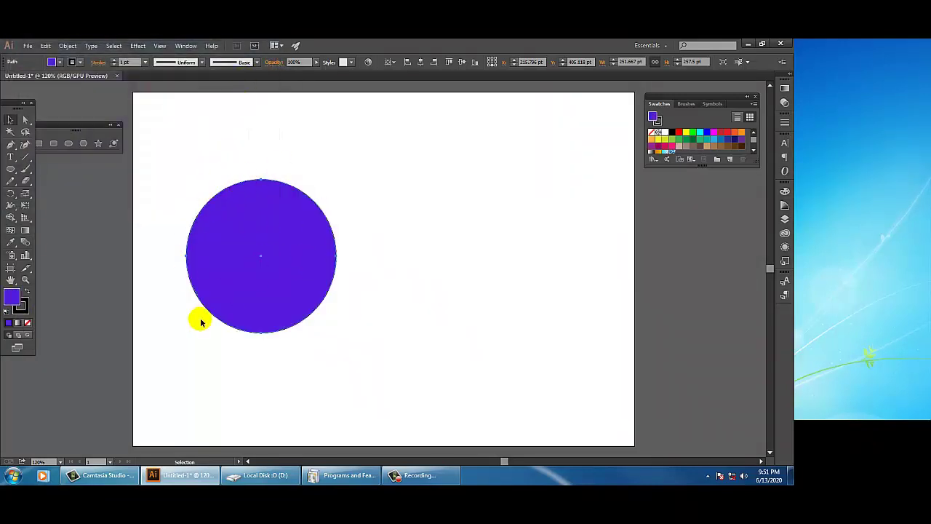
Zoom in on the circle and give it a red outline.
{"action": "key", "text": "ctrl+plus"}
{"action": "key", "text": "ctrl+plus"}
{"action": "key", "text": "ctrl+plus"}
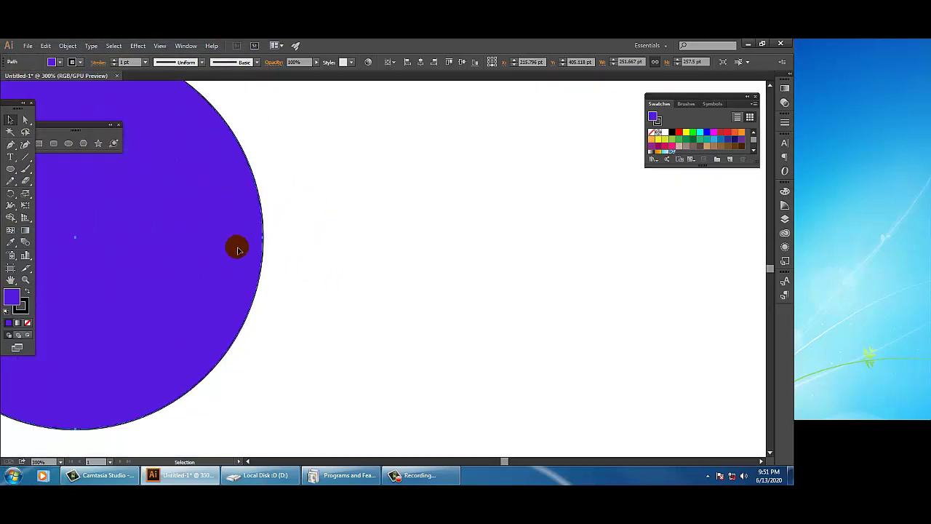
{"action": "left_click_drag", "start_coordinate": [202, 211], "coordinate": [413, 355]}
{"action": "left_click_drag", "start_coordinate": [337, 280], "coordinate": [358, 301]}
{"action": "key", "text": "v"}
{"action": "double_click", "coordinate": [21, 306]}
{"action": "mouse_move", "coordinate": [132, 146]}
{"action": "left_mouse_down"}
{"action": "mouse_move", "coordinate": [114, 114]}
{"action": "mouse_move", "coordinate": [139, 85]}
{"action": "left_mouse_up"}
{"action": "left_click", "coordinate": [247, 77]}
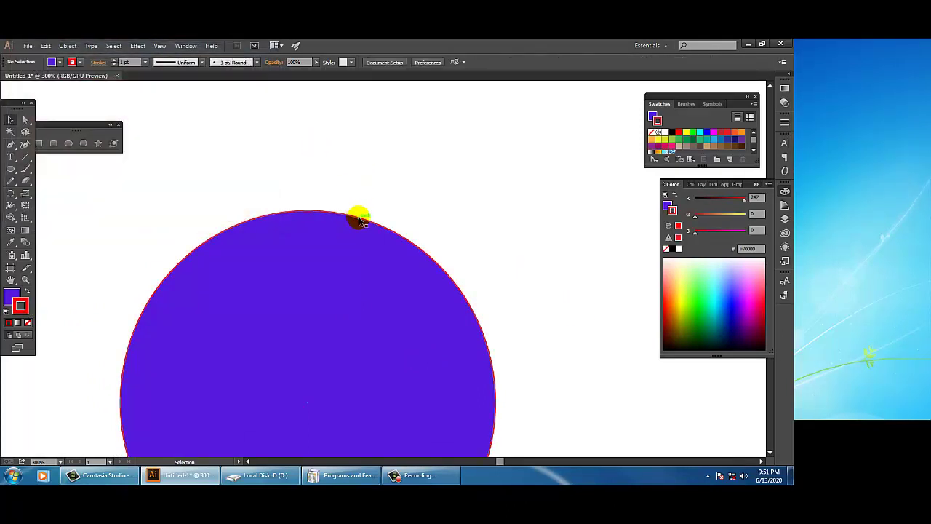
Raise the circle's red stroke weight step by step up to 25 pt.
{"action": "key", "text": "a"}
{"action": "key", "text": "ctrl+plus"}
{"action": "key", "text": "ctrl+plus"}
{"action": "key", "text": "ctrl+minus"}
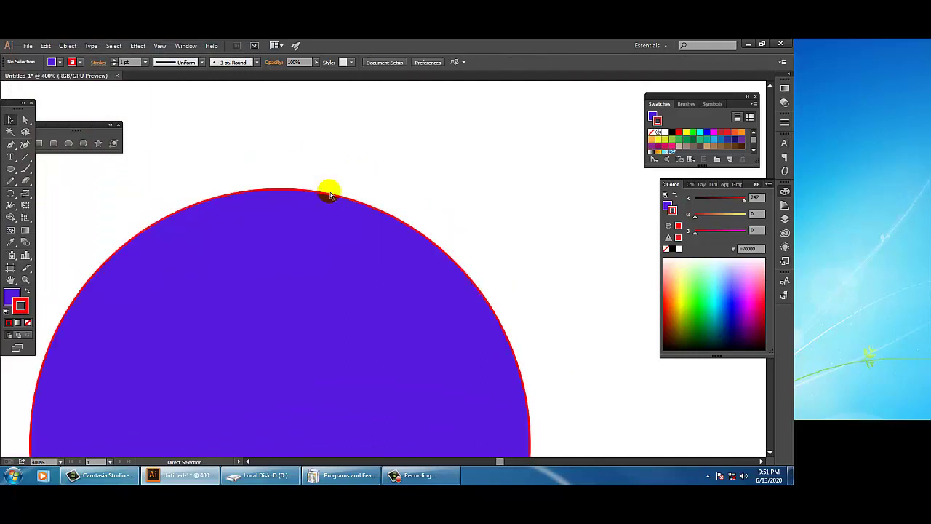
{"action": "key", "text": "v"}
{"action": "left_click", "coordinate": [318, 230]}
{"action": "key", "text": "ctrl+shift+b"}
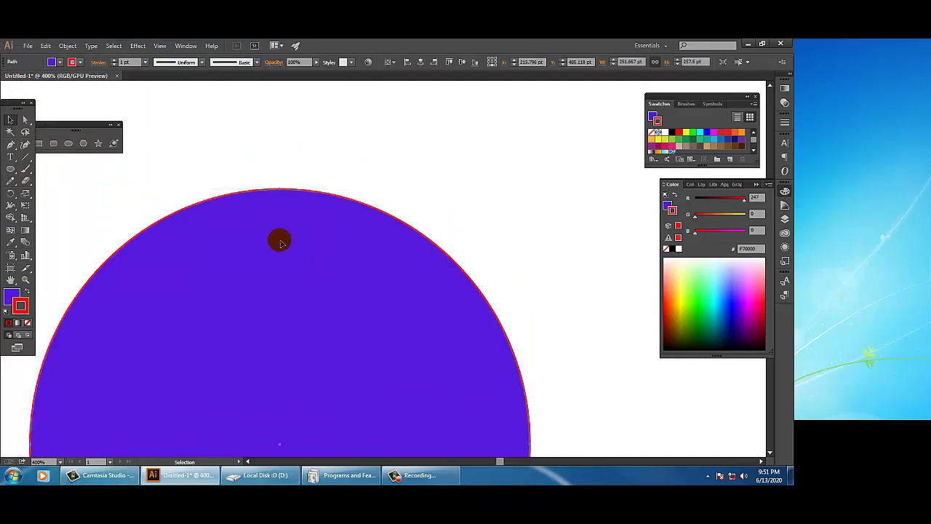
{"action": "left_click", "coordinate": [115, 62]}
{"action": "left_click", "coordinate": [114, 62]}
{"action": "left_click", "coordinate": [115, 62]}
{"action": "left_click", "coordinate": [115, 61]}
{"action": "left_click", "coordinate": [115, 61]}
{"action": "left_click", "coordinate": [115, 62]}
{"action": "left_click", "coordinate": [115, 62]}
{"action": "left_click", "coordinate": [115, 62]}
{"action": "left_click", "coordinate": [115, 62]}
{"action": "left_click", "coordinate": [115, 61]}
{"action": "left_click", "coordinate": [115, 62]}
{"action": "left_click", "coordinate": [115, 61]}
{"action": "left_click", "coordinate": [115, 62]}
{"action": "left_click", "coordinate": [115, 62]}
{"action": "left_click", "coordinate": [115, 61]}
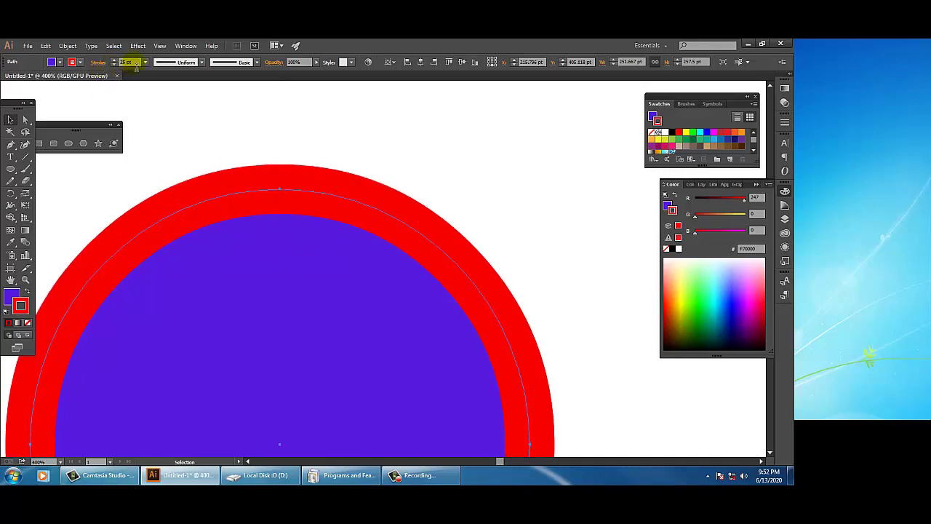
Set the stroke weight to 0 to remove the outline.
{"action": "left_click", "coordinate": [122, 63]}
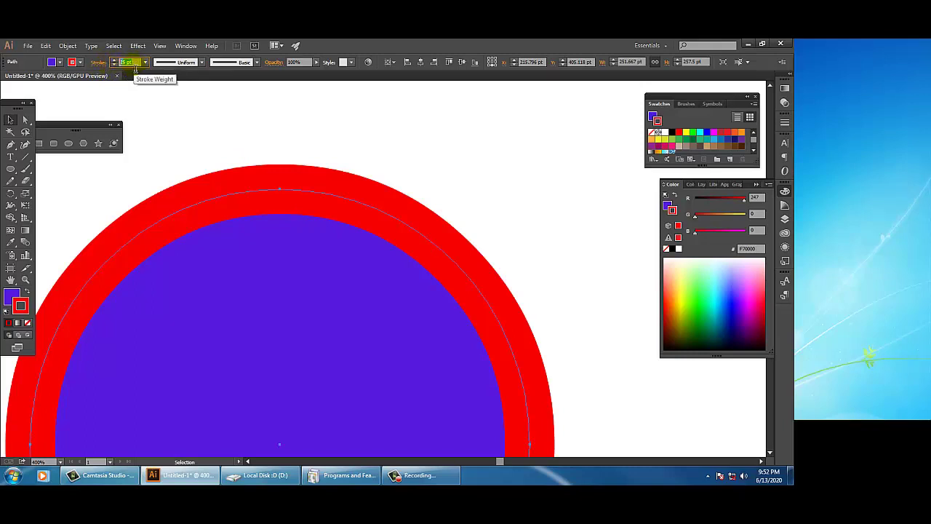
{"action": "type", "text": "0"}
{"action": "key", "text": "Return"}
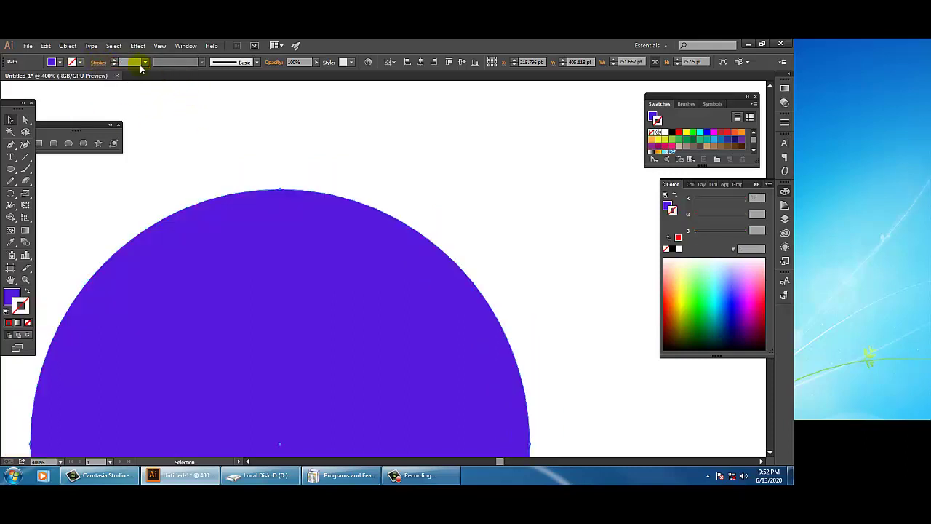
Swap fill and stroke until the circle is an unfilled purple outline.
{"action": "left_click", "coordinate": [237, 237]}
{"action": "mouse_move", "coordinate": [322, 388]}
{"action": "left_mouse_down"}
{"action": "mouse_move", "coordinate": [364, 322]}
{"action": "mouse_move", "coordinate": [401, 338]}
{"action": "mouse_move", "coordinate": [400, 362]}
{"action": "left_mouse_up"}
{"action": "left_click", "coordinate": [174, 284]}
{"action": "left_click", "coordinate": [21, 306]}
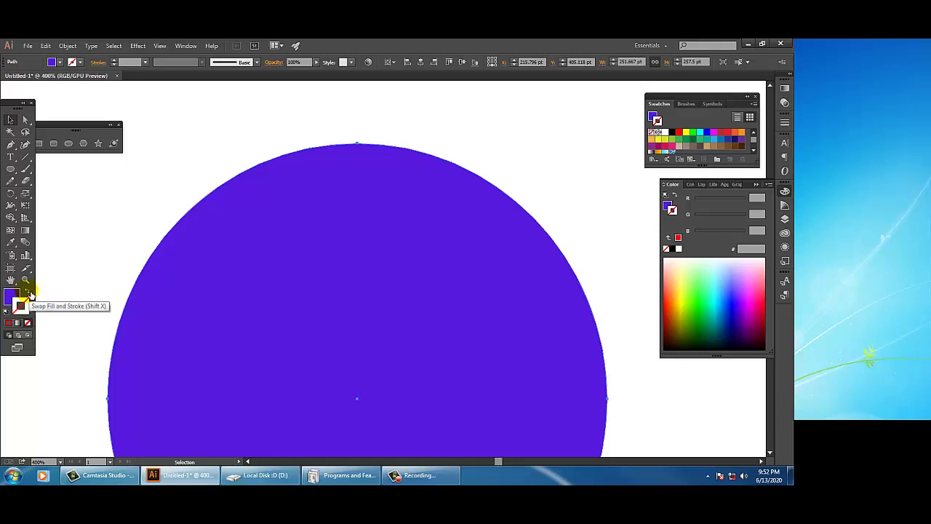
{"action": "left_click", "coordinate": [29, 292]}
{"action": "left_click", "coordinate": [29, 292]}
{"action": "left_click", "coordinate": [29, 293]}
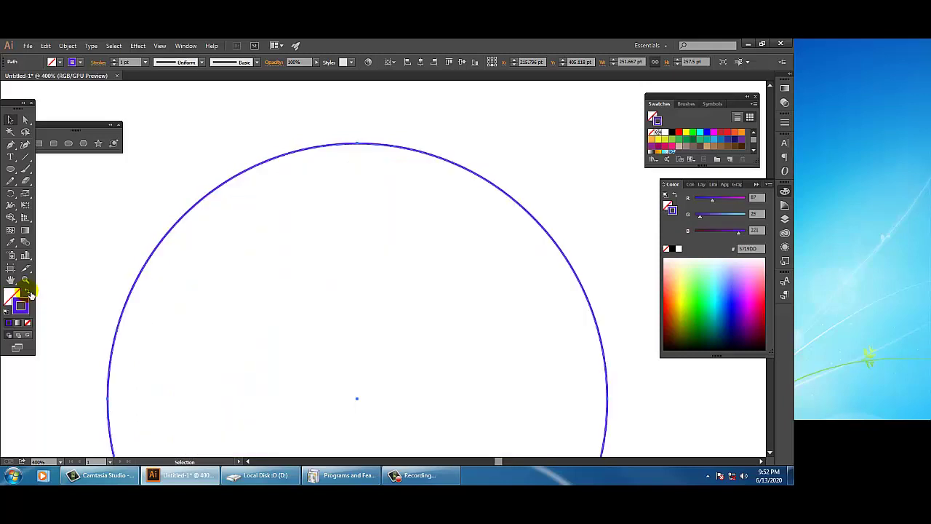
{"action": "left_click", "coordinate": [29, 293]}
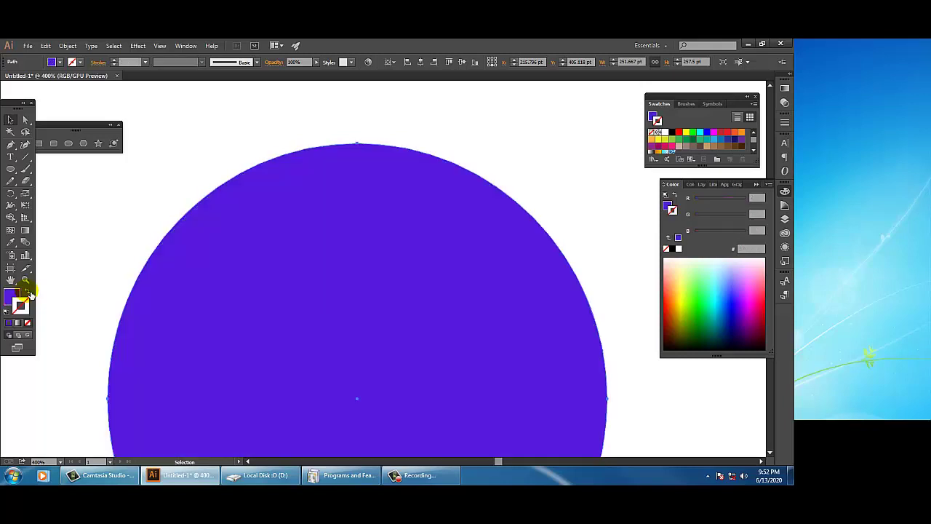
{"action": "left_click", "coordinate": [29, 293]}
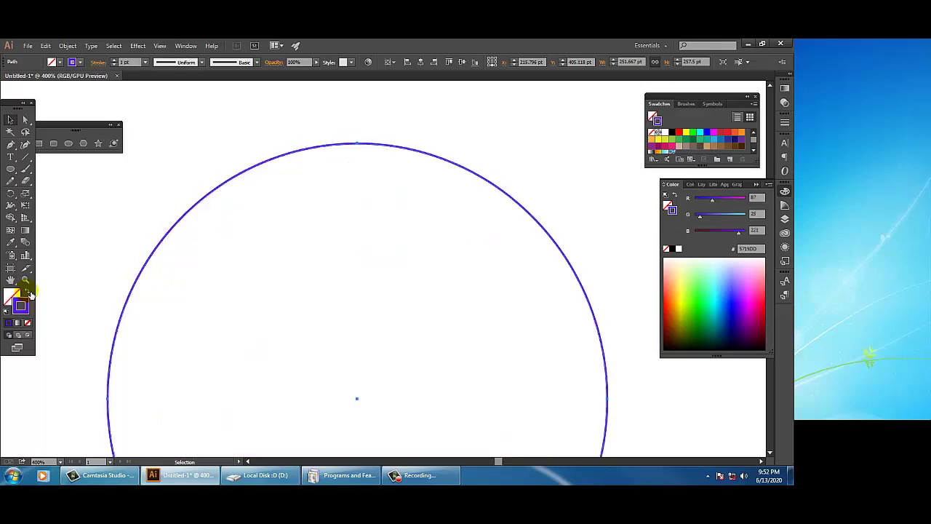
{"action": "left_click", "coordinate": [30, 292]}
{"action": "left_click", "coordinate": [29, 292]}
{"action": "left_click", "coordinate": [29, 293]}
{"action": "left_click", "coordinate": [29, 293]}
{"action": "left_click", "coordinate": [29, 293]}
{"action": "left_click", "coordinate": [30, 292]}
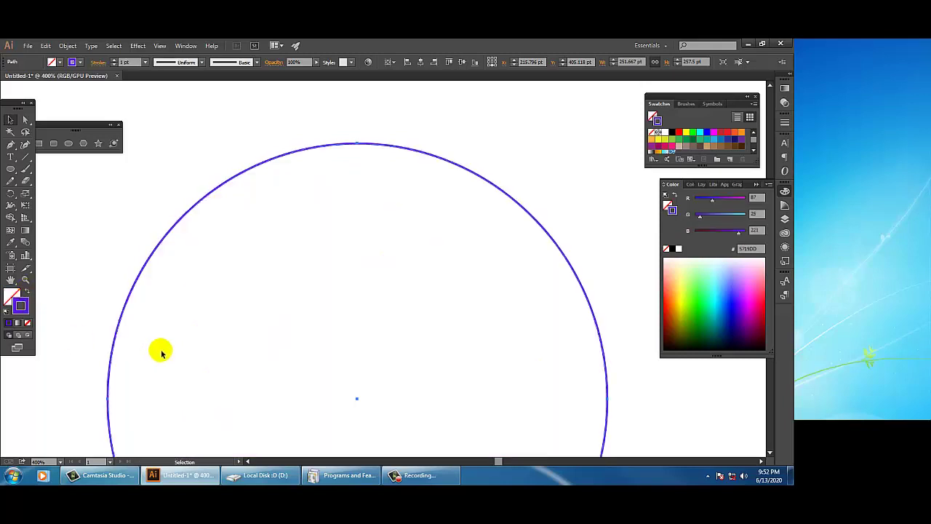
Zoom out and nudge the purple circle slightly higher on the artboard.
{"action": "key", "text": "ctrl+minus"}
{"action": "key", "text": "ctrl+minus"}
{"action": "key", "text": "ctrl+minus"}
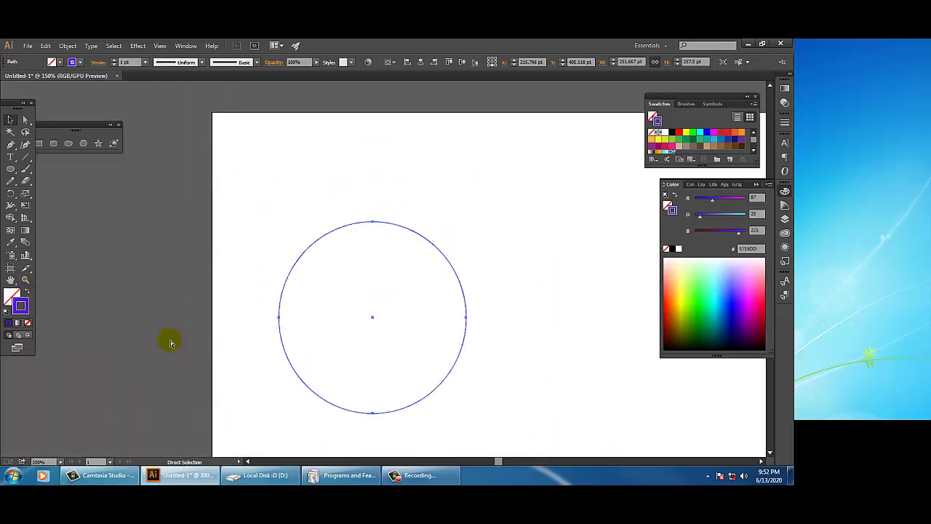
{"action": "left_click_drag", "start_coordinate": [488, 410], "coordinate": [379, 334]}
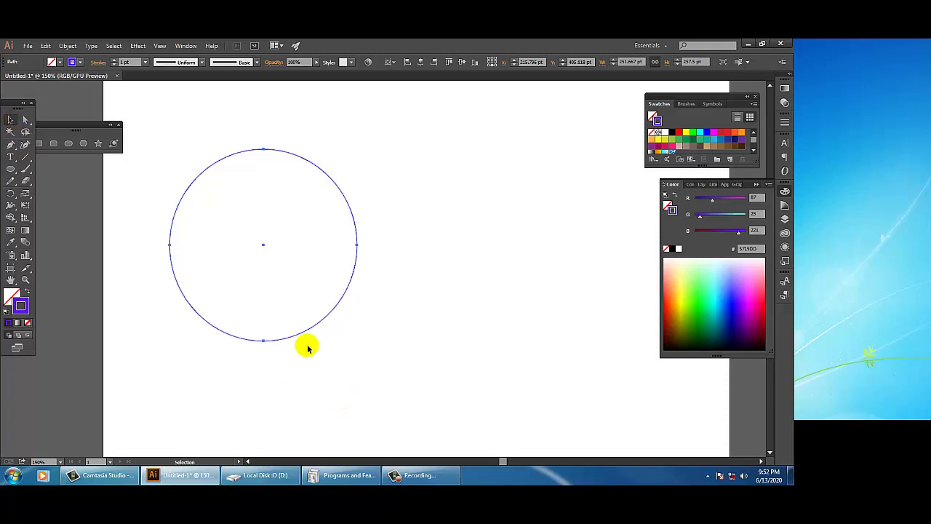
{"action": "left_click", "coordinate": [512, 365]}
{"action": "mouse_move", "coordinate": [303, 336]}
{"action": "left_mouse_down"}
{"action": "mouse_move", "coordinate": [366, 347]}
{"action": "mouse_move", "coordinate": [440, 315]}
{"action": "mouse_move", "coordinate": [307, 339]}
{"action": "mouse_move", "coordinate": [283, 327]}
{"action": "mouse_move", "coordinate": [281, 264]}
{"action": "mouse_move", "coordinate": [301, 343]}
{"action": "mouse_move", "coordinate": [293, 326]}
{"action": "left_mouse_up"}
{"action": "left_click", "coordinate": [310, 337]}
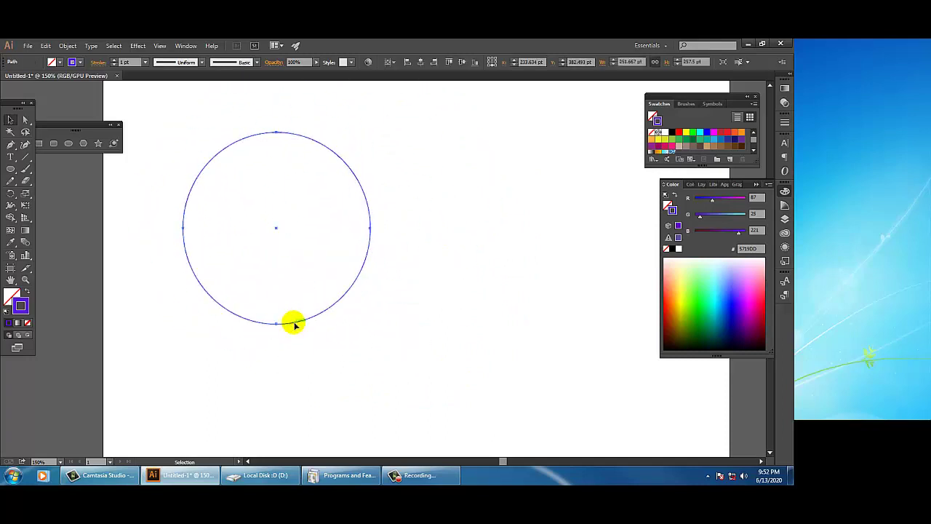
Drag the circle's top anchor upward with Direct Selection to form an egg shape.
{"action": "left_click", "coordinate": [25, 122]}
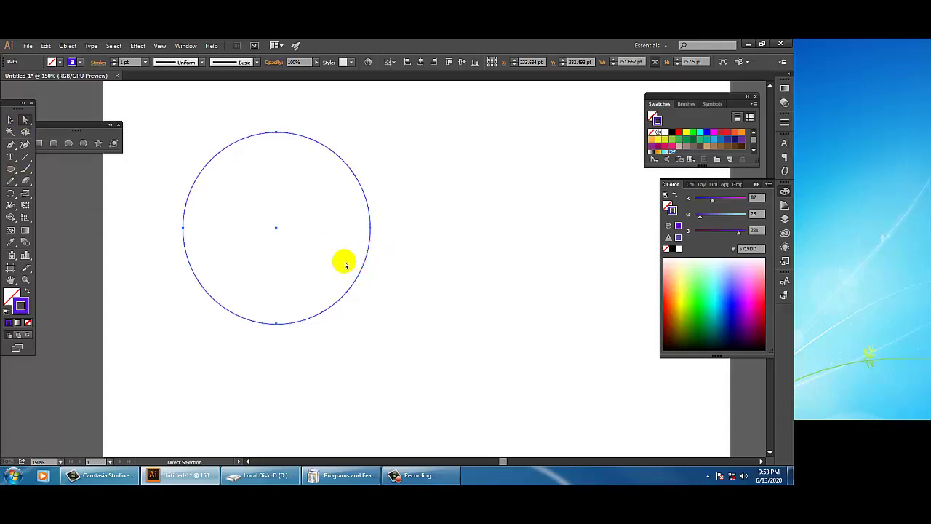
{"action": "left_click", "coordinate": [277, 134]}
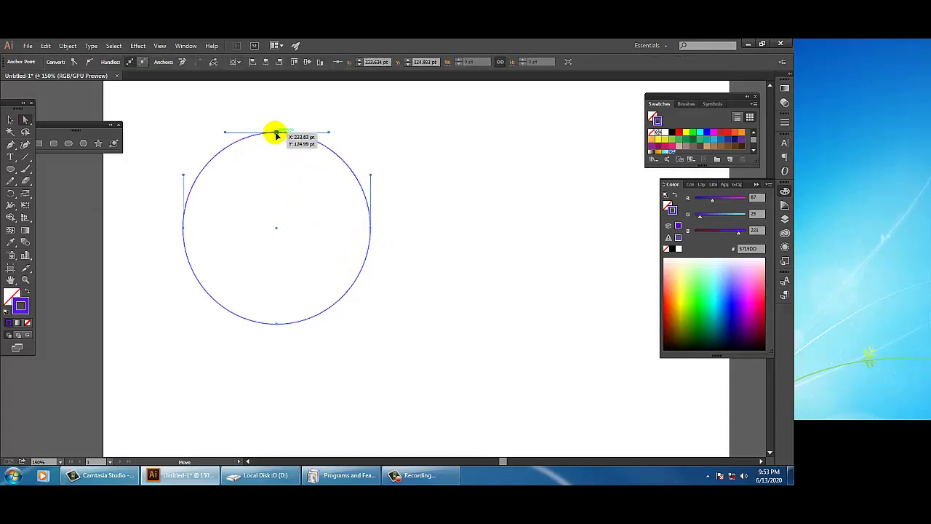
{"action": "left_click_drag", "start_coordinate": [276, 134], "coordinate": [275, 90]}
{"action": "left_click", "coordinate": [368, 253]}
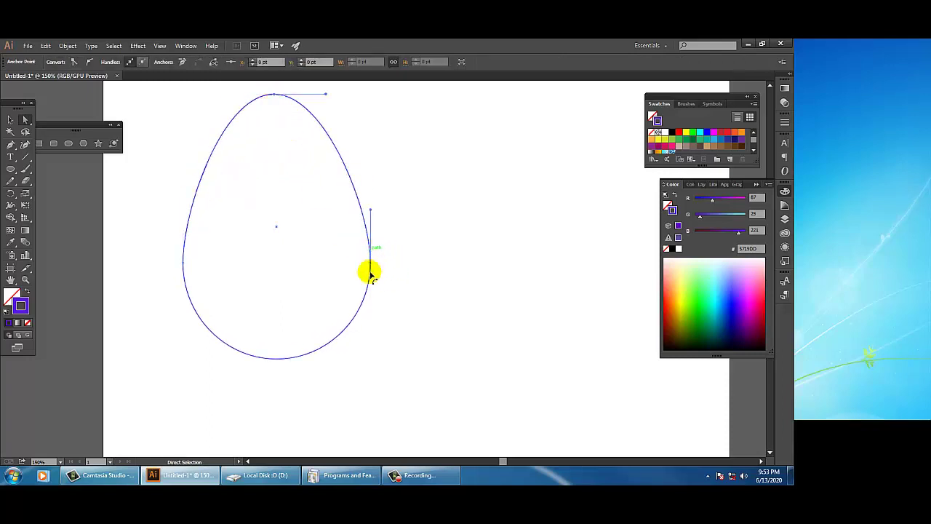
{"action": "mouse_move", "coordinate": [370, 264]}
{"action": "left_mouse_down"}
{"action": "mouse_move", "coordinate": [522, 258]}
{"action": "mouse_move", "coordinate": [412, 193]}
{"action": "mouse_move", "coordinate": [310, 265]}
{"action": "mouse_move", "coordinate": [228, 254]}
{"action": "mouse_move", "coordinate": [410, 266]}
{"action": "mouse_move", "coordinate": [370, 266]}
{"action": "left_mouse_up"}
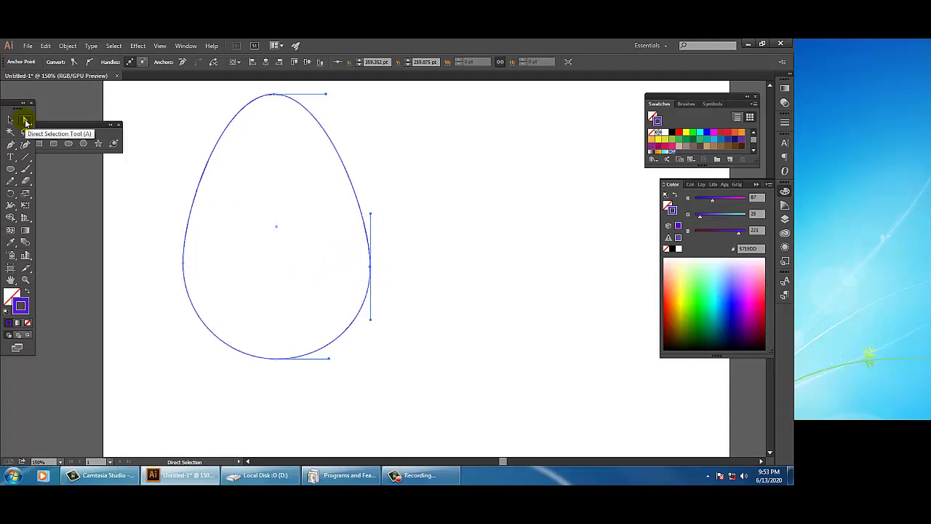
{"action": "left_click", "coordinate": [184, 263]}
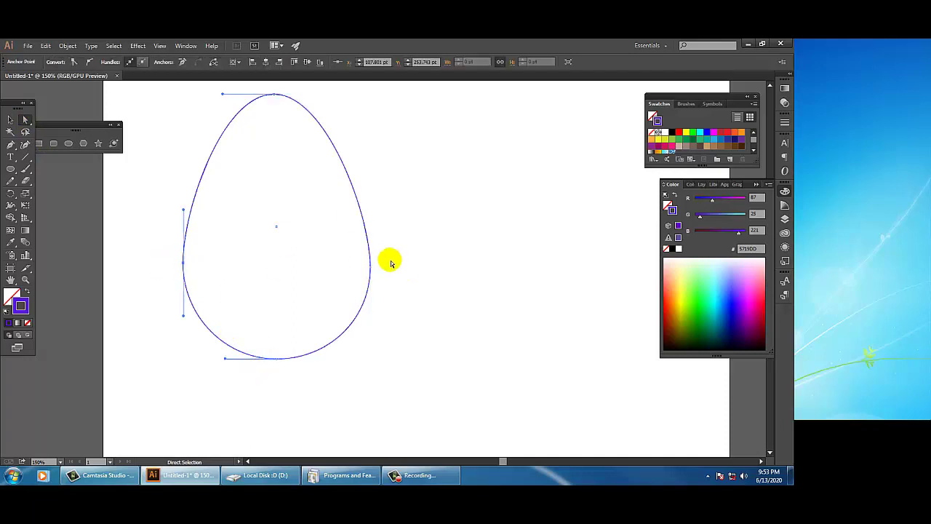
{"action": "left_click_drag", "start_coordinate": [276, 100], "coordinate": [276, 98]}
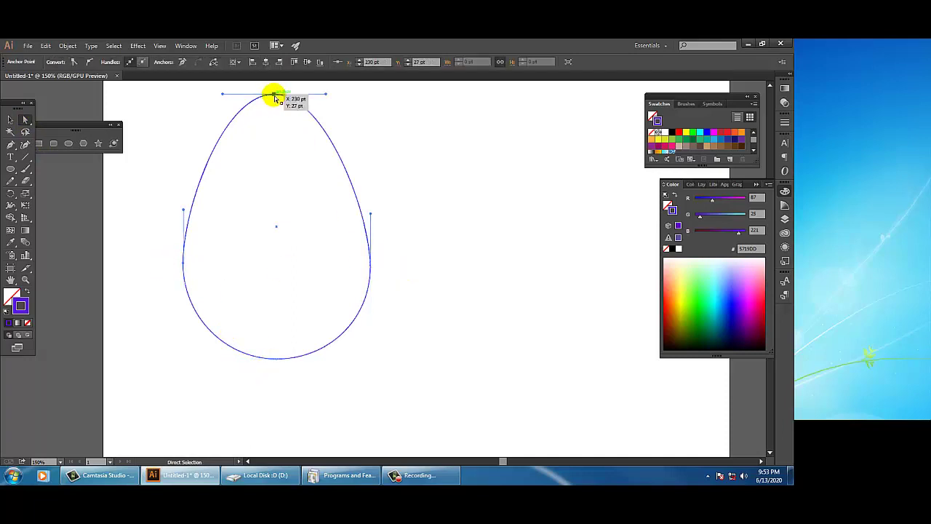
{"action": "left_click_drag", "start_coordinate": [339, 187], "coordinate": [370, 315]}
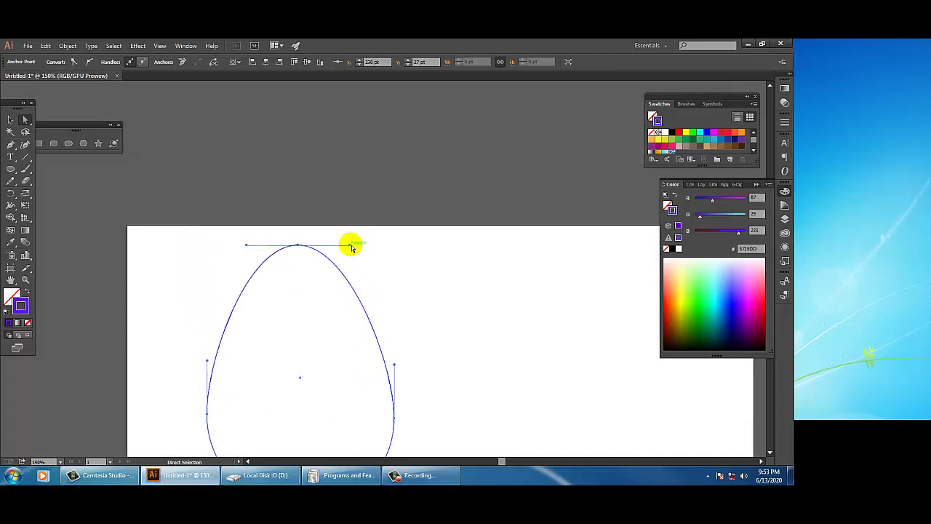
Bend the top anchor's handles inward to pinch the top into a sharp teardrop point.
{"action": "left_click_drag", "start_coordinate": [349, 247], "coordinate": [283, 432]}
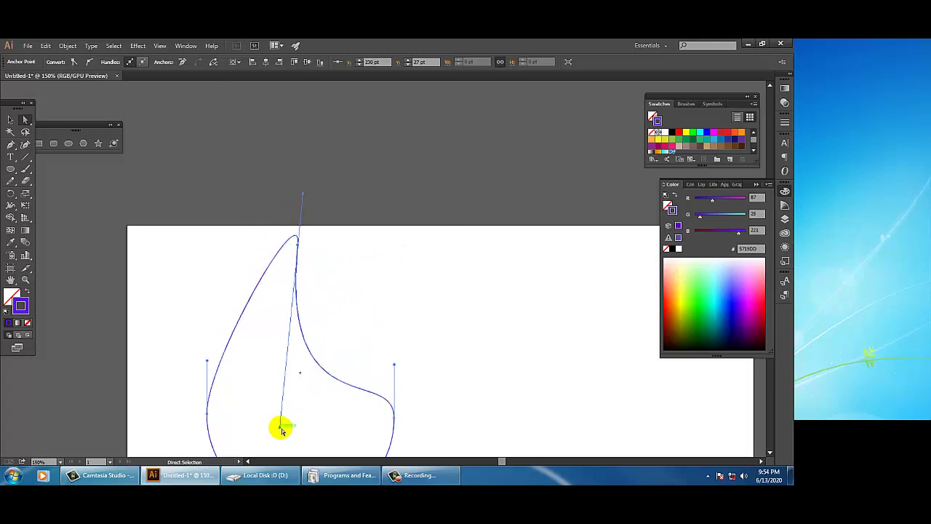
{"action": "key", "text": "ctrl+z"}
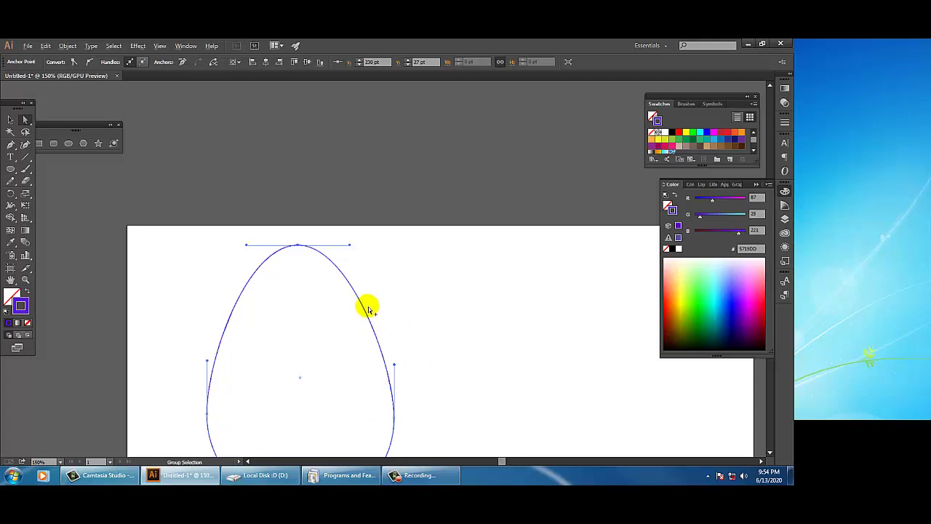
{"action": "left_click_drag", "start_coordinate": [351, 249], "coordinate": [304, 362]}
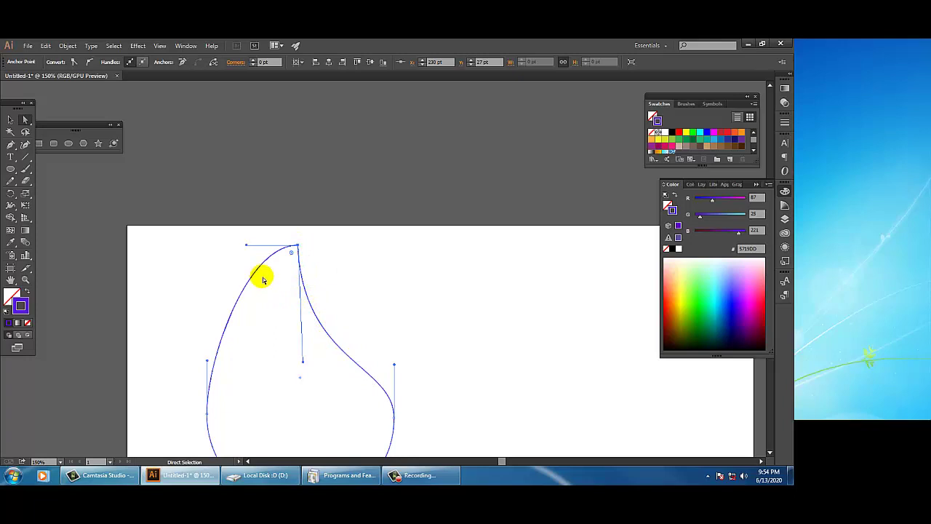
{"action": "mouse_move", "coordinate": [304, 360]}
{"action": "left_mouse_down"}
{"action": "mouse_move", "coordinate": [339, 337]}
{"action": "mouse_move", "coordinate": [314, 350]}
{"action": "left_mouse_up"}
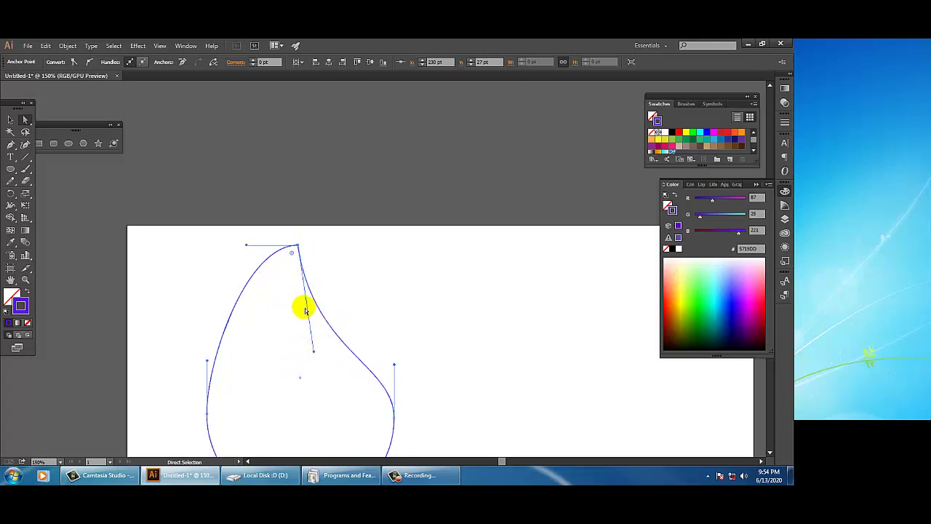
{"action": "left_click", "coordinate": [248, 246]}
{"action": "left_click_drag", "start_coordinate": [256, 273], "coordinate": [291, 352]}
{"action": "scroll", "coordinate": [389, 305], "scroll_direction": "down", "scroll_amount": 3}
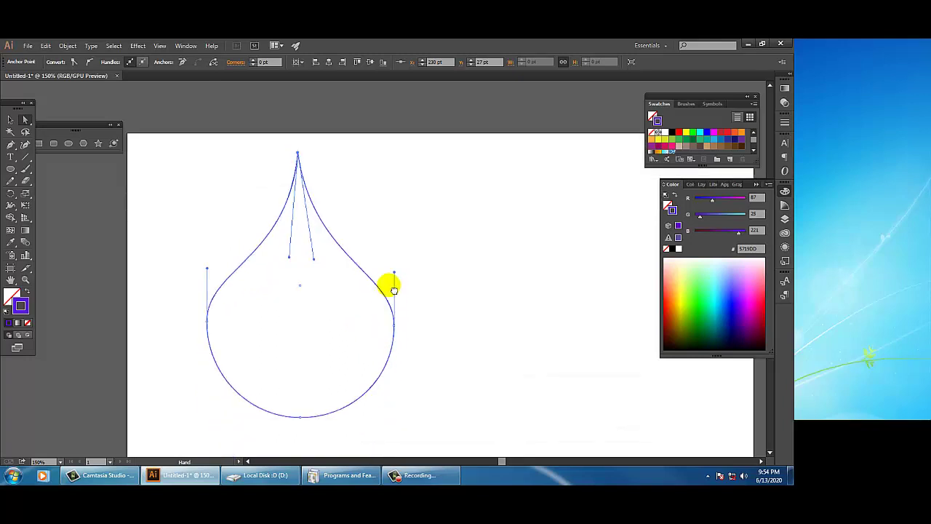
Move the teardrop slightly left, then test rounding its top handles and undo it.
{"action": "left_click", "coordinate": [10, 121]}
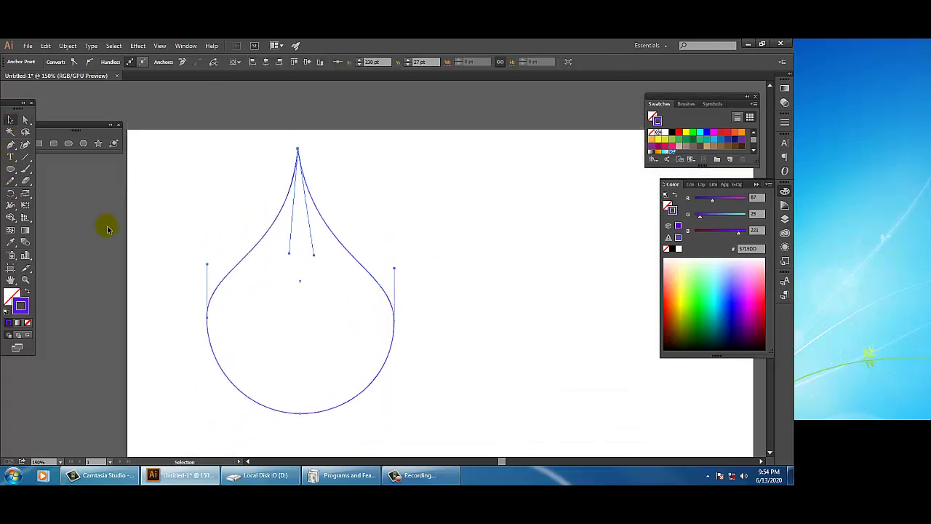
{"action": "left_click", "coordinate": [469, 222]}
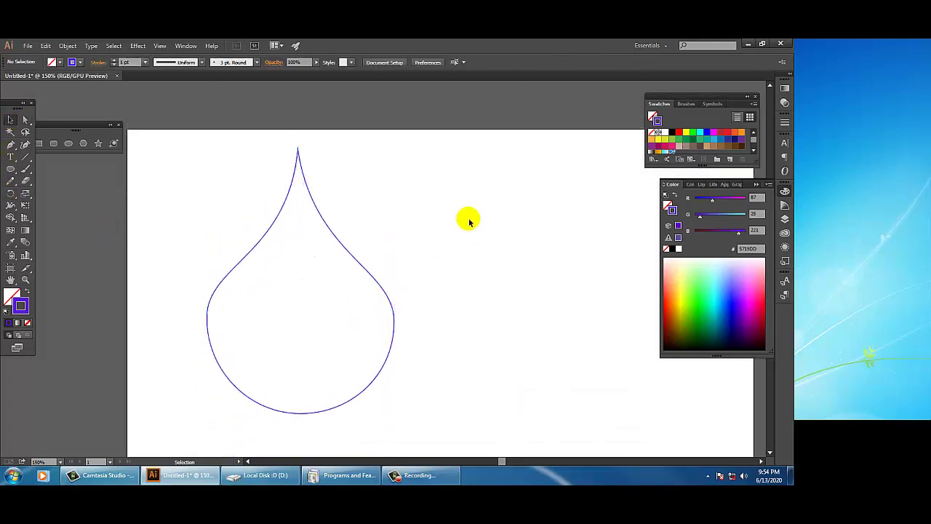
{"action": "left_click", "coordinate": [375, 280]}
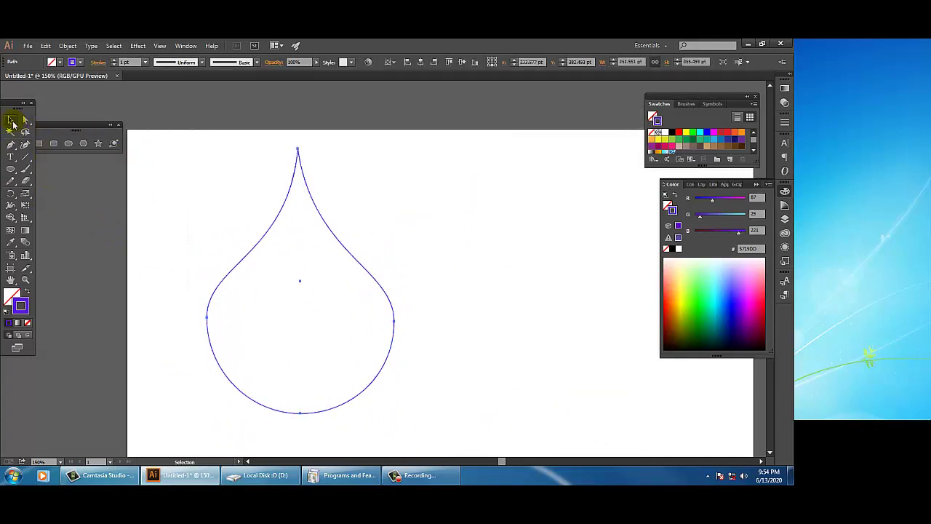
{"action": "left_click_drag", "start_coordinate": [344, 256], "coordinate": [321, 265]}
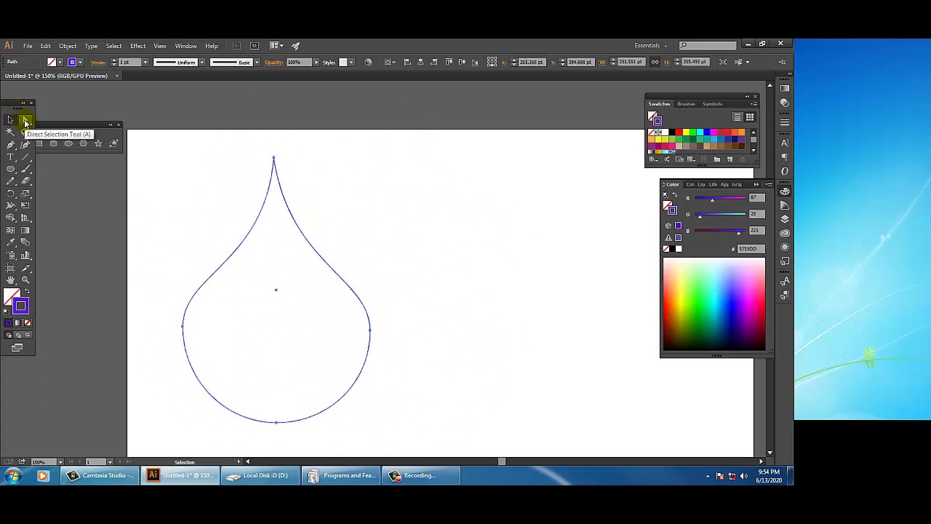
{"action": "left_click", "coordinate": [25, 121]}
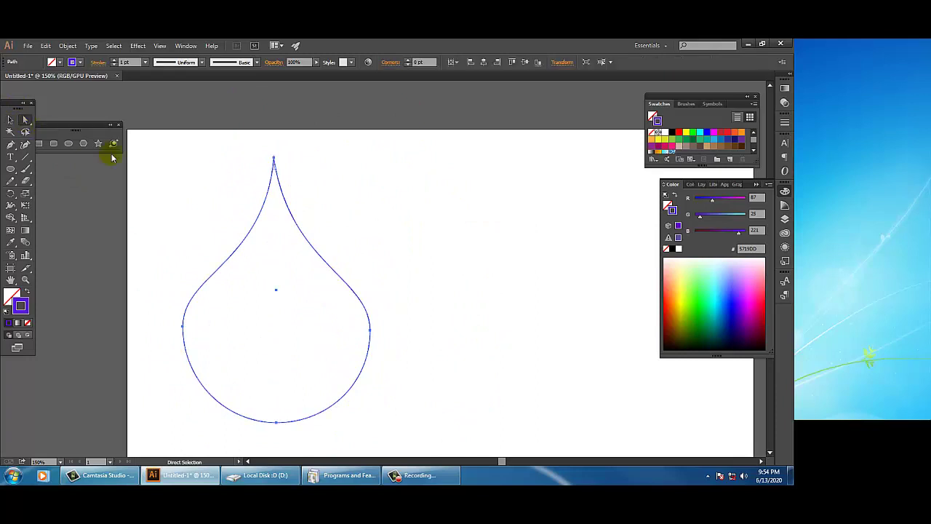
{"action": "left_click", "coordinate": [274, 159]}
{"action": "left_click_drag", "start_coordinate": [289, 265], "coordinate": [370, 197]}
{"action": "left_click_drag", "start_coordinate": [264, 266], "coordinate": [174, 158]}
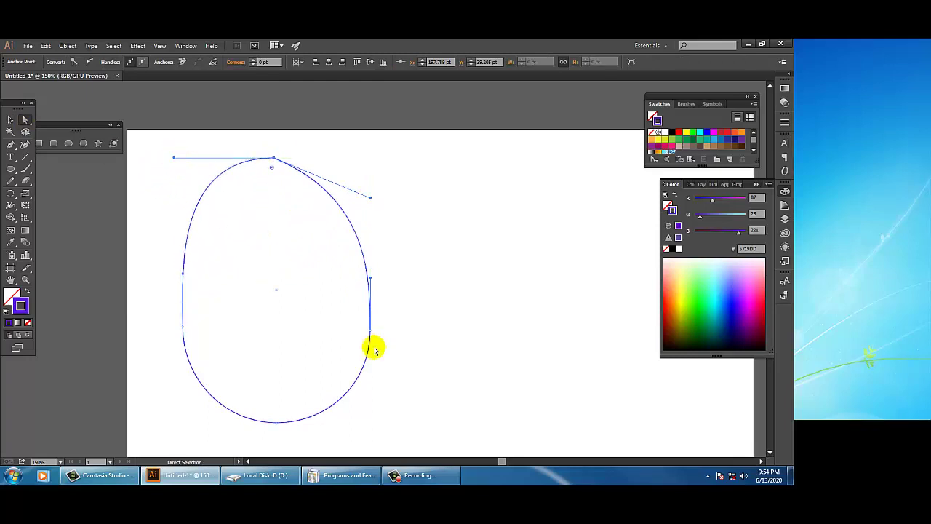
{"action": "key", "text": "ctrl+z"}
{"action": "key", "text": "ctrl+z"}
{"action": "left_click", "coordinate": [9, 120]}
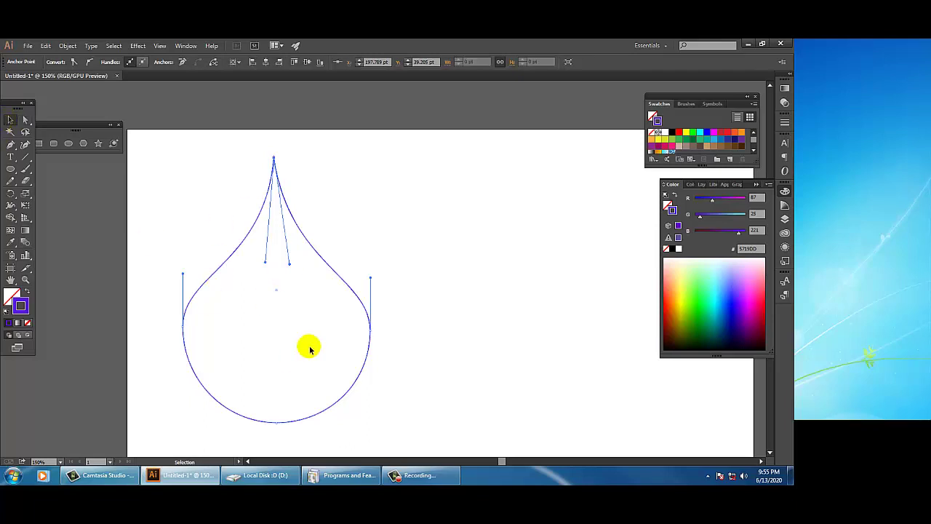
Fill the teardrop with orange F2530C and reselect it.
{"action": "left_click", "coordinate": [10, 297]}
{"action": "double_click", "coordinate": [10, 297]}
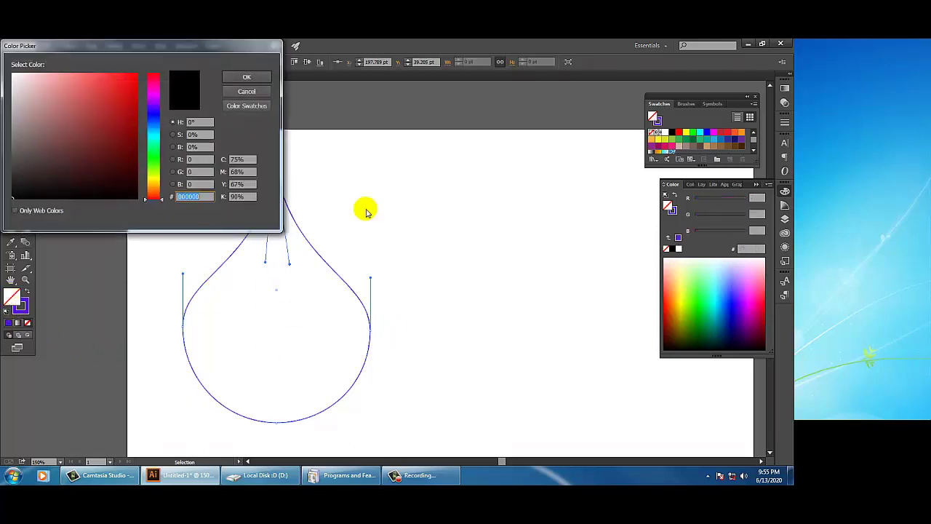
{"action": "left_click_drag", "start_coordinate": [154, 149], "coordinate": [159, 194]}
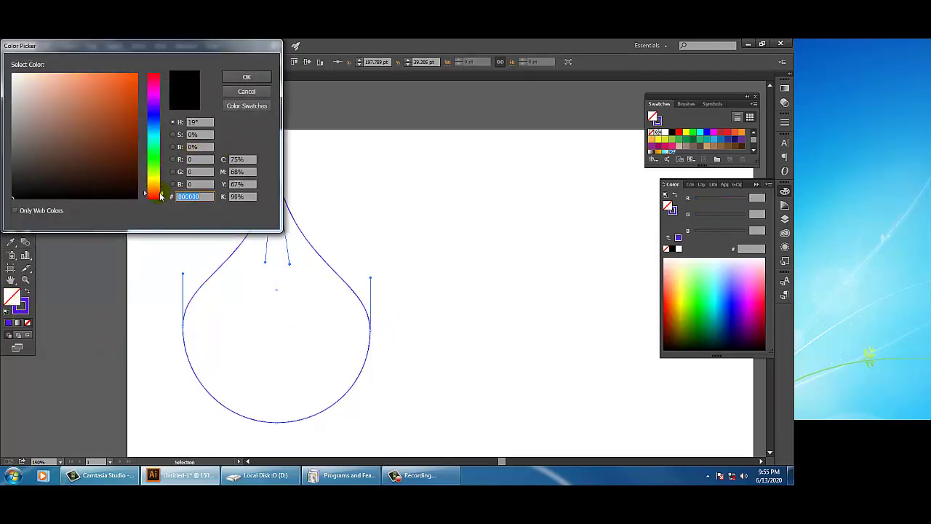
{"action": "left_click", "coordinate": [134, 79]}
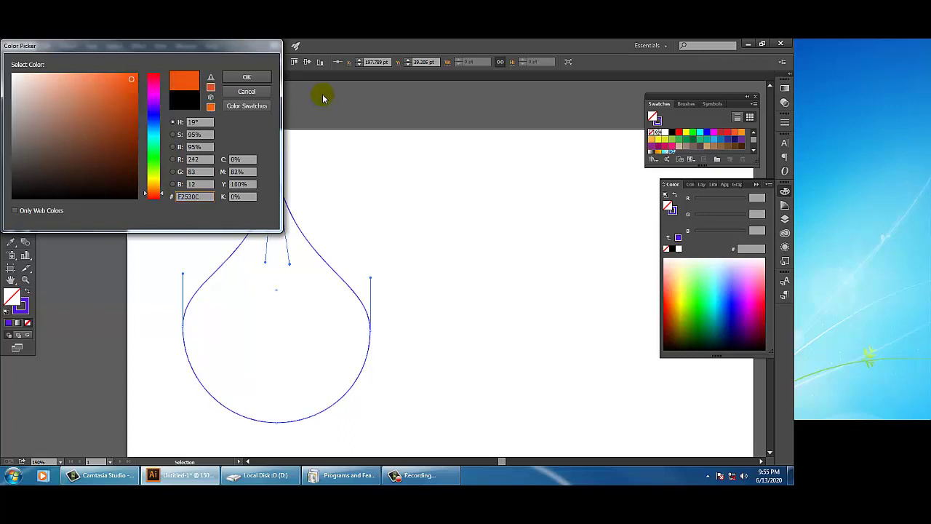
{"action": "left_click", "coordinate": [244, 78]}
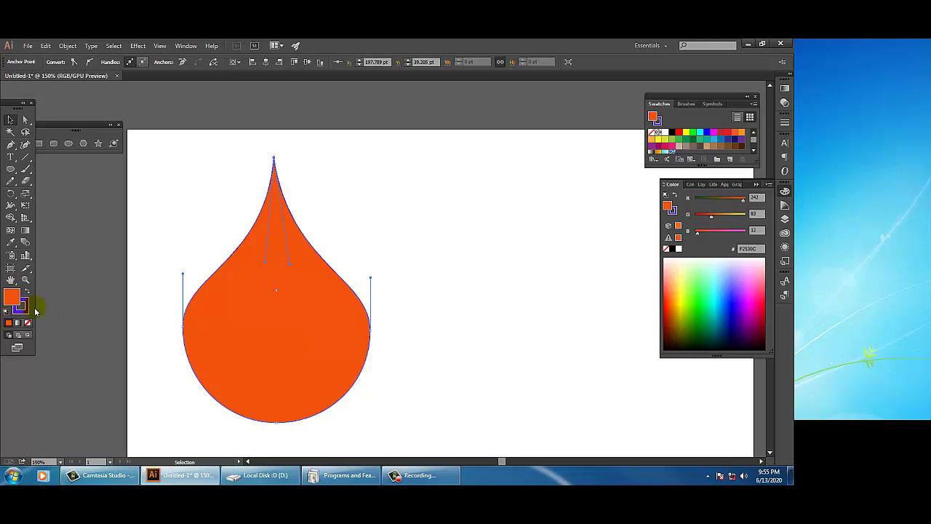
{"action": "left_click", "coordinate": [10, 120]}
{"action": "left_click", "coordinate": [164, 279]}
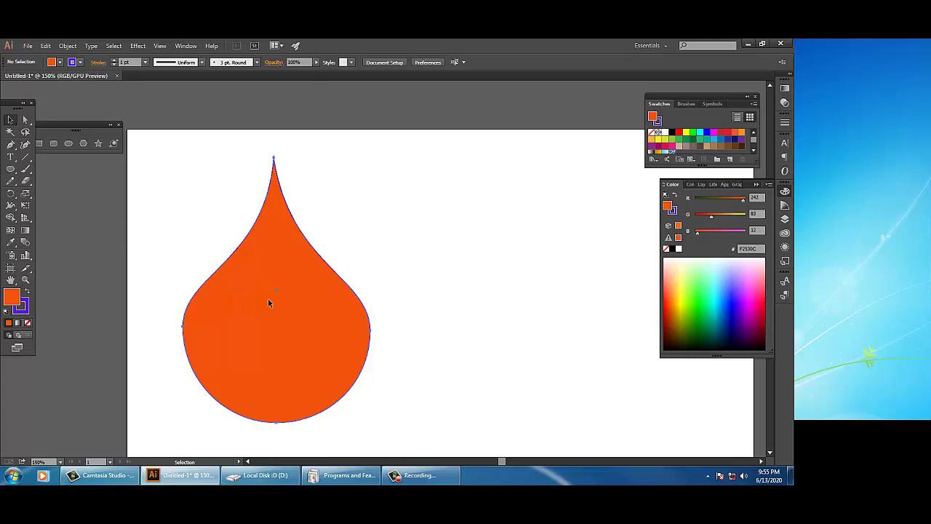
{"action": "left_click", "coordinate": [268, 299]}
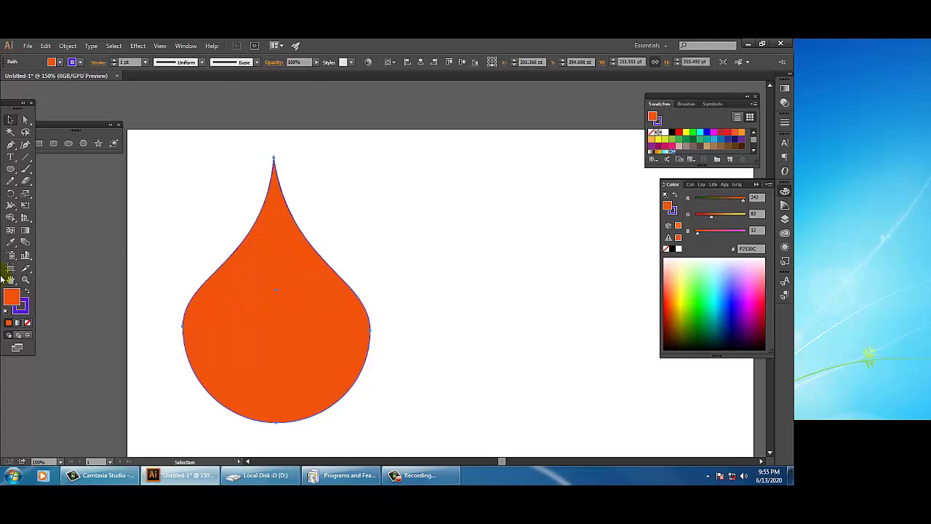
Scale the teardrop down to about 47 × 66 pt and move it to the top-left corner.
{"action": "left_click", "coordinate": [26, 207]}
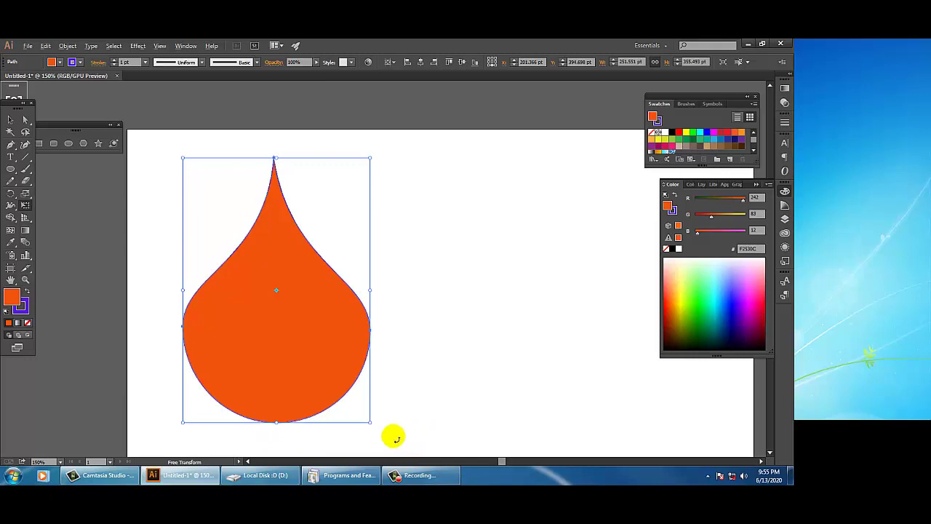
{"action": "left_click_drag", "start_coordinate": [372, 427], "coordinate": [227, 339]}
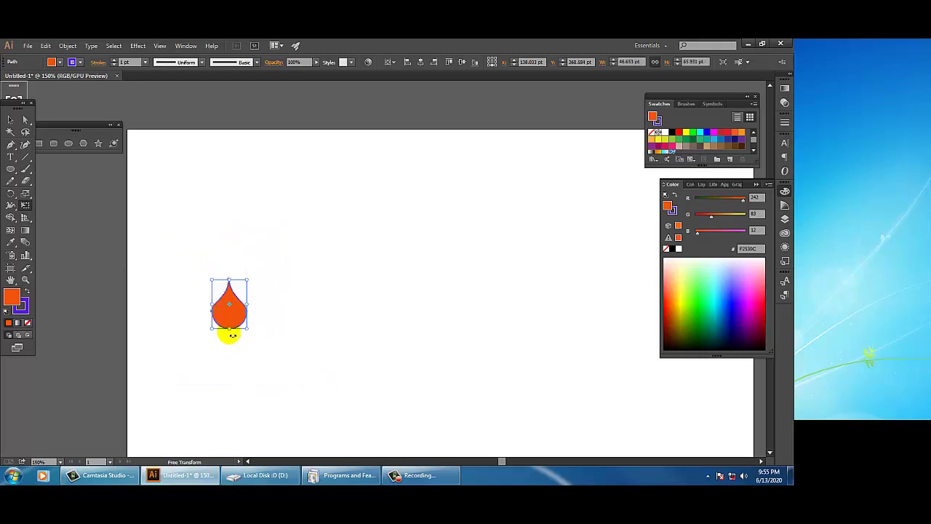
{"action": "left_click", "coordinate": [13, 122]}
{"action": "left_click_drag", "start_coordinate": [234, 320], "coordinate": [172, 180]}
{"action": "left_click", "coordinate": [358, 374]}
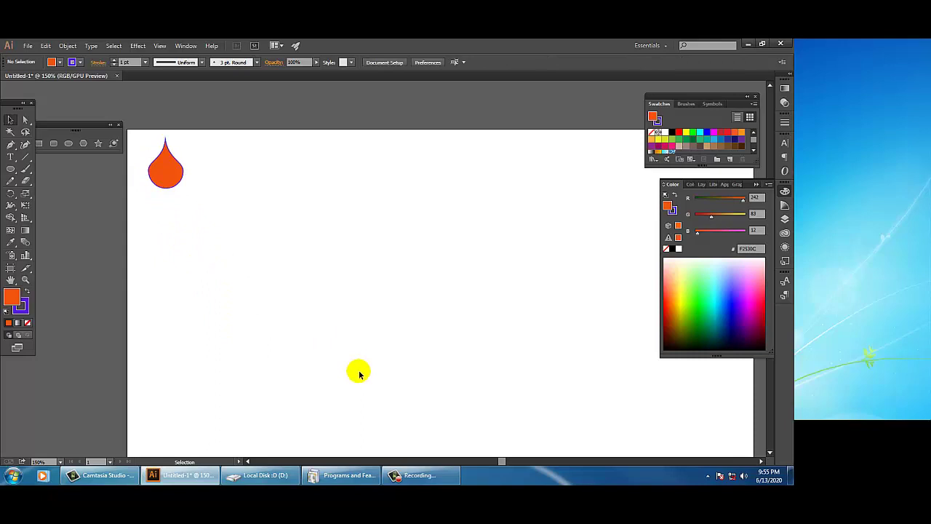
Select the small orange teardrop in the artboard's top-left corner.
{"action": "left_click", "coordinate": [171, 177]}
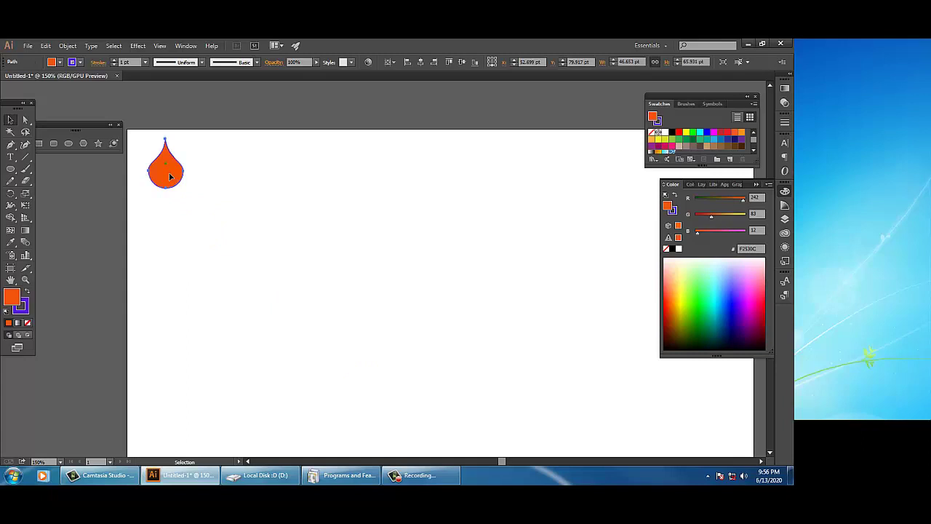
{"action": "left_click", "coordinate": [267, 155]}
{"action": "left_click", "coordinate": [168, 180]}
{"action": "left_click", "coordinate": [45, 46]}
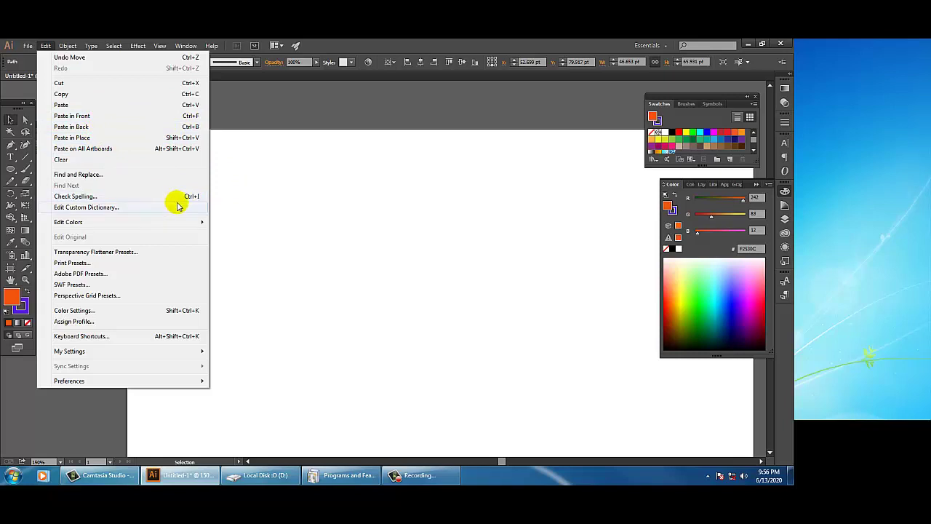
{"action": "left_click", "coordinate": [280, 207]}
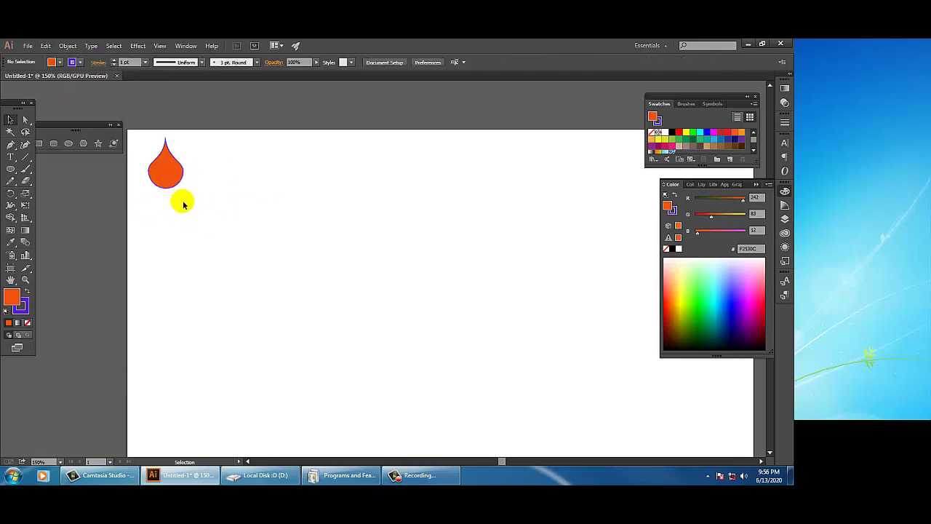
{"action": "left_click", "coordinate": [160, 175]}
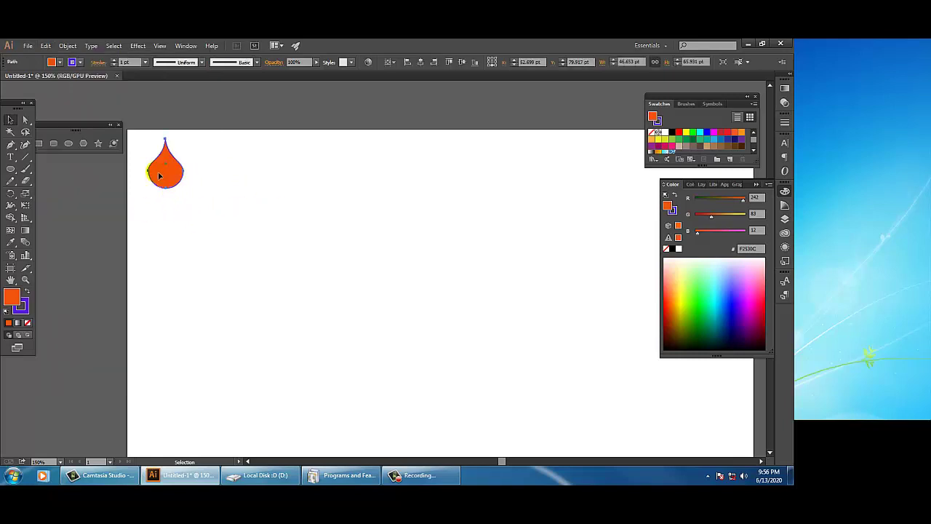
Alt-drag a copy to the right, repeat with Ctrl+D, and delete the extra drop, leaving 12.
{"action": "key", "text": "alt"}
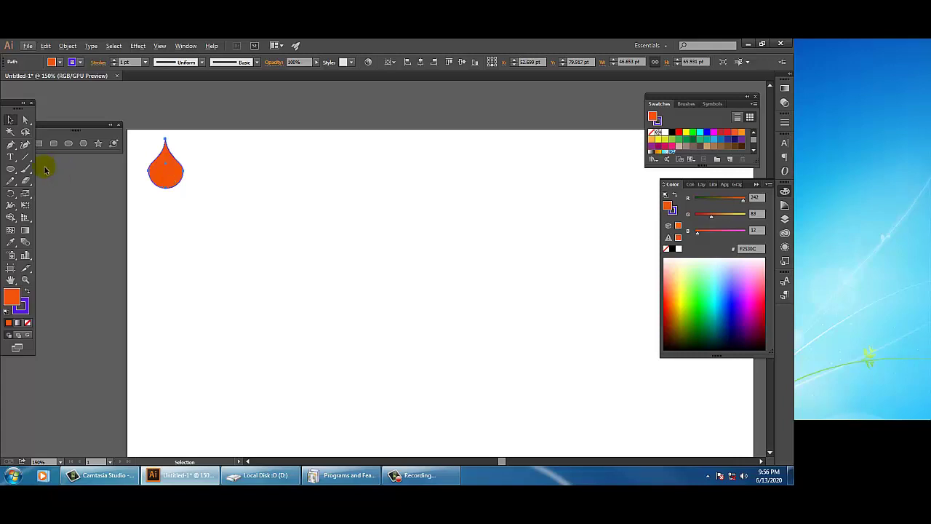
{"action": "left_click", "coordinate": [12, 120]}
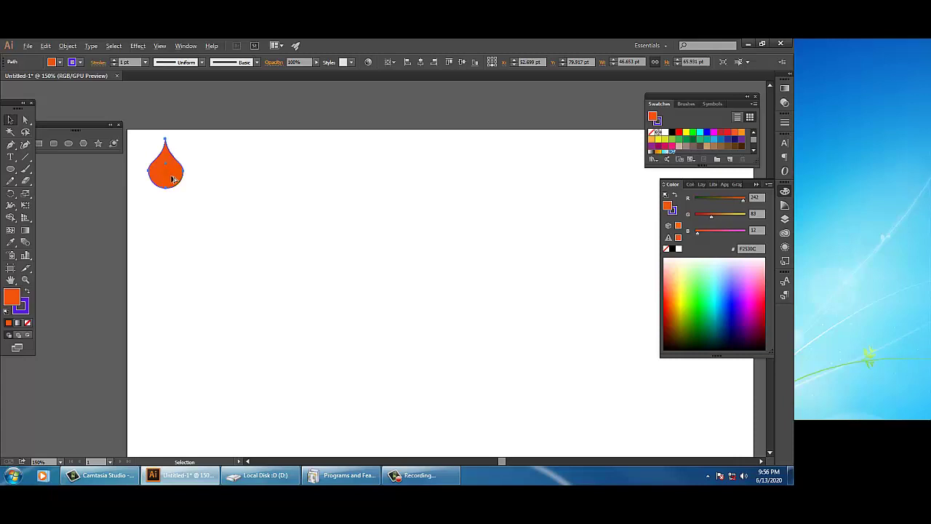
{"action": "left_click_drag", "start_coordinate": [173, 179], "coordinate": [215, 180]}
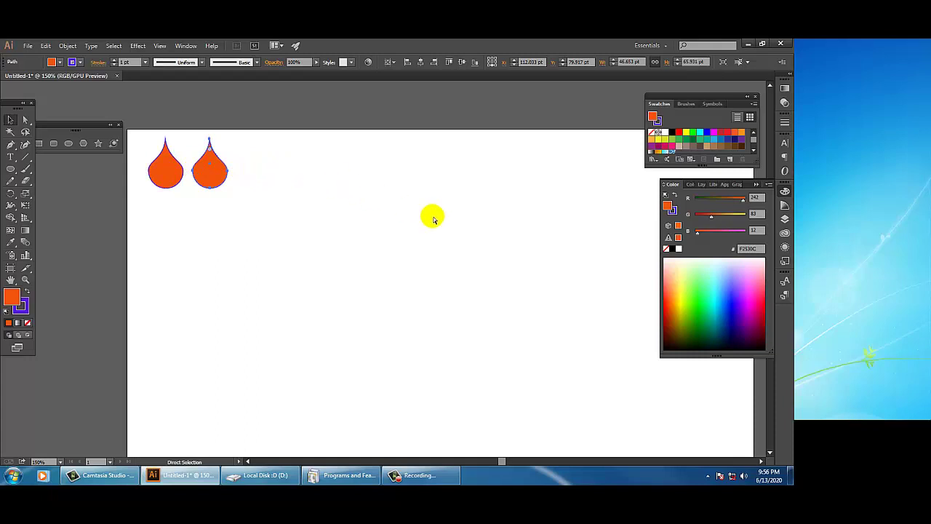
{"action": "key", "text": "ctrl+d"}
{"action": "key", "text": "ctrl+d"}
{"action": "key", "text": "ctrl+d"}
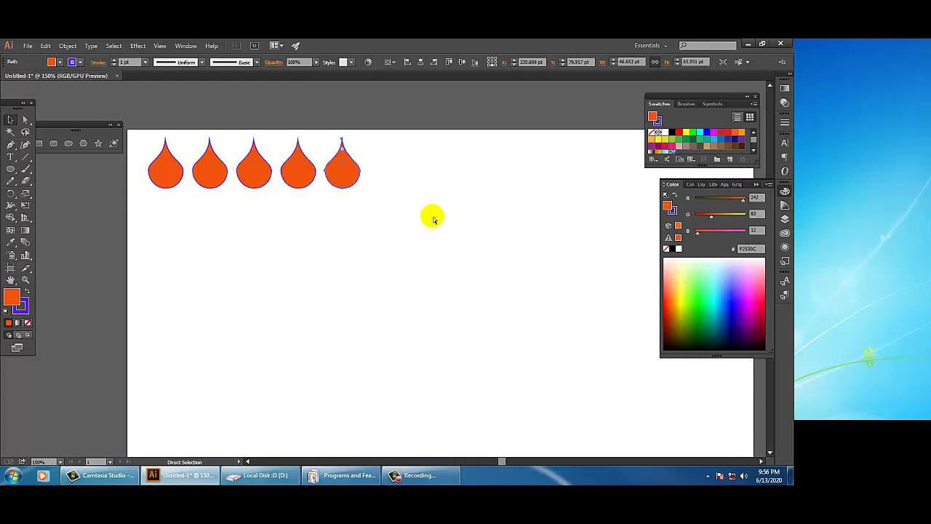
{"action": "key", "text": "ctrl+d"}
{"action": "key", "text": "ctrl+d"}
{"action": "key", "text": "ctrl+d"}
{"action": "key", "text": "ctrl+d"}
{"action": "key", "text": "ctrl+d"}
{"action": "key", "text": "ctrl+d"}
{"action": "key", "text": "ctrl+d"}
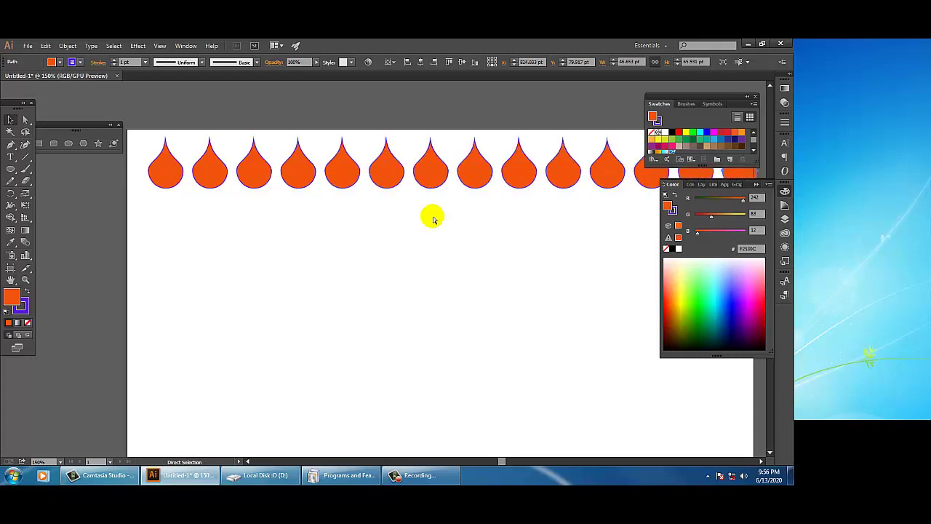
{"action": "left_click_drag", "start_coordinate": [374, 247], "coordinate": [226, 283]}
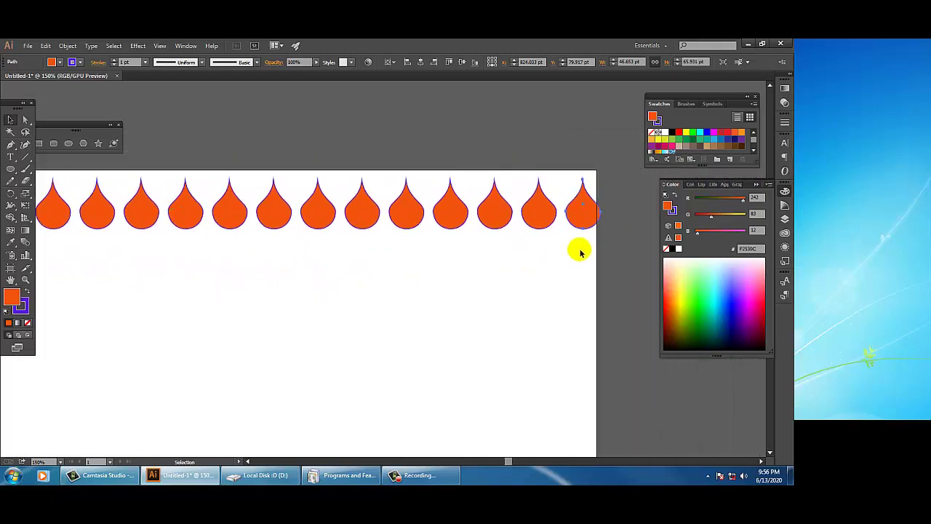
{"action": "key", "text": "Delete"}
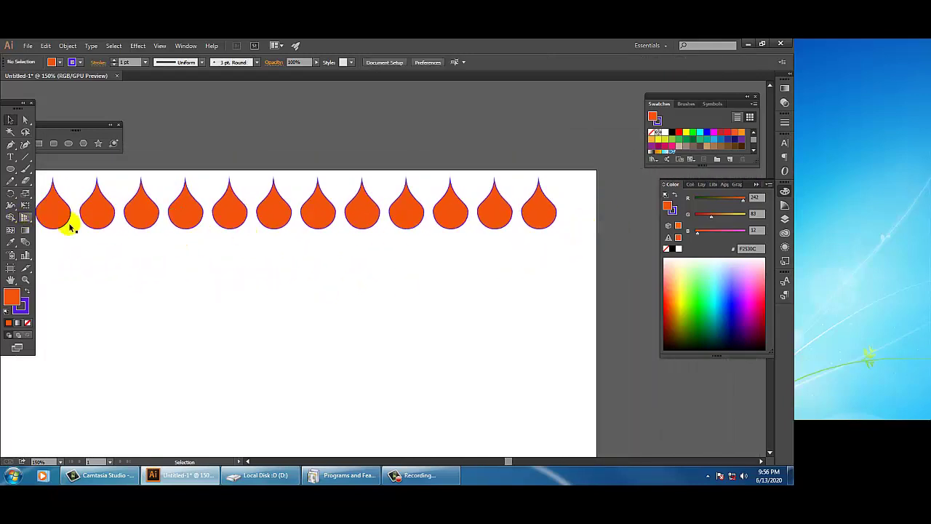
Alt-drag a copy of the first drop downward and repeat with Ctrl+D to form the left column.
{"action": "left_click_drag", "start_coordinate": [194, 270], "coordinate": [287, 205]}
{"action": "left_click", "coordinate": [183, 156]}
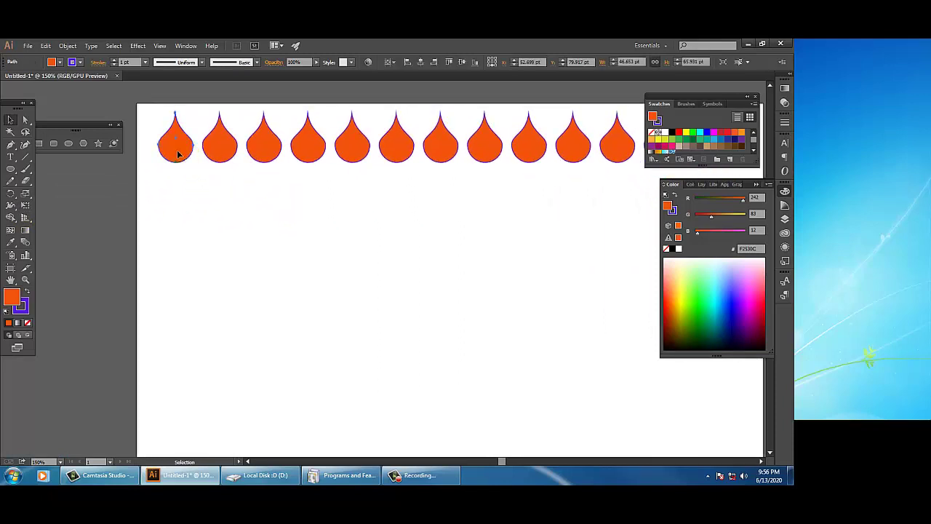
{"action": "left_click_drag", "start_coordinate": [177, 154], "coordinate": [179, 212]}
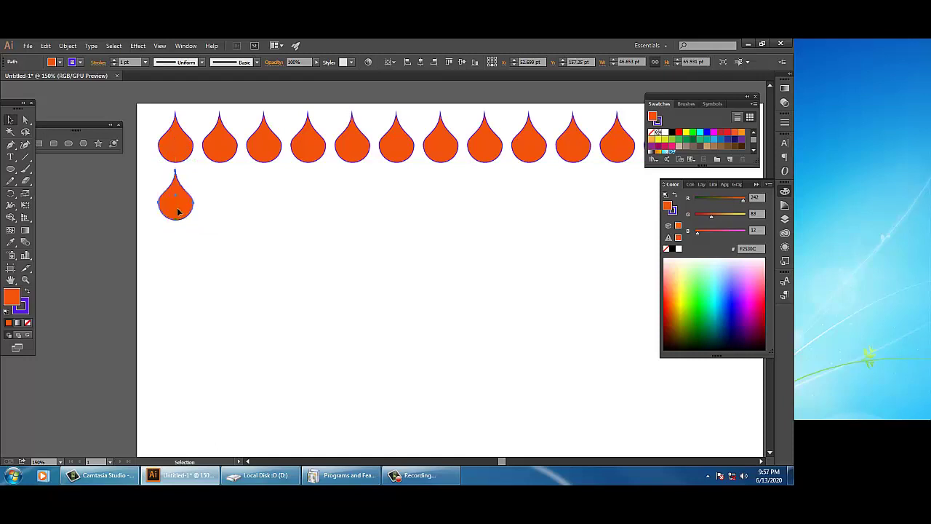
{"action": "key", "text": "ctrl+d"}
{"action": "key", "text": "ctrl+d"}
{"action": "key", "text": "ctrl+d"}
{"action": "key", "text": "ctrl+d"}
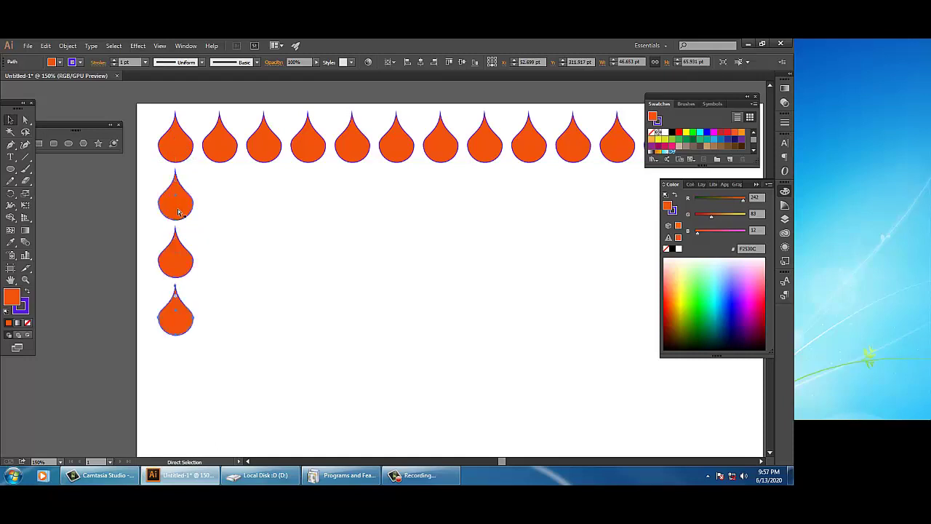
{"action": "key", "text": "space"}
{"action": "left_click_drag", "start_coordinate": [235, 239], "coordinate": [291, 67]}
{"action": "left_click_drag", "start_coordinate": [301, 153], "coordinate": [350, 238]}
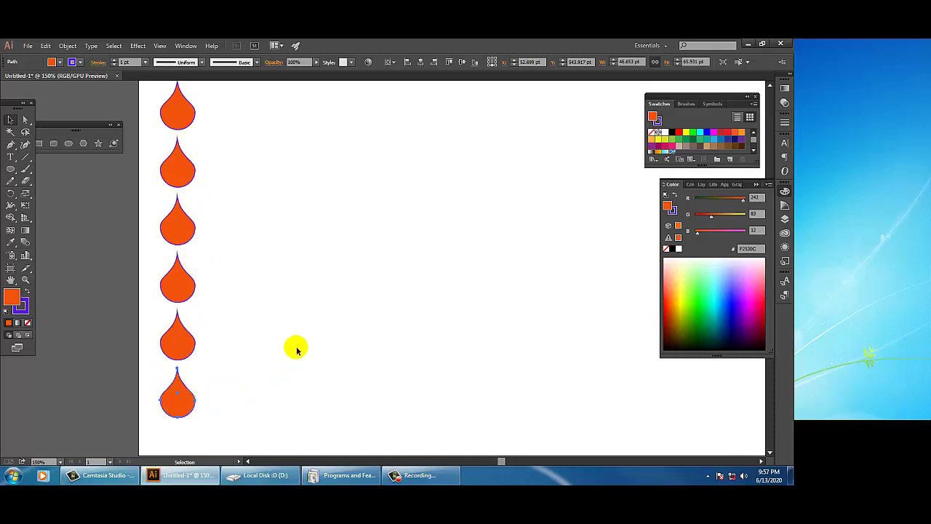
{"action": "left_click_drag", "start_coordinate": [303, 276], "coordinate": [270, 409]}
{"action": "left_click_drag", "start_coordinate": [312, 350], "coordinate": [293, 306]}
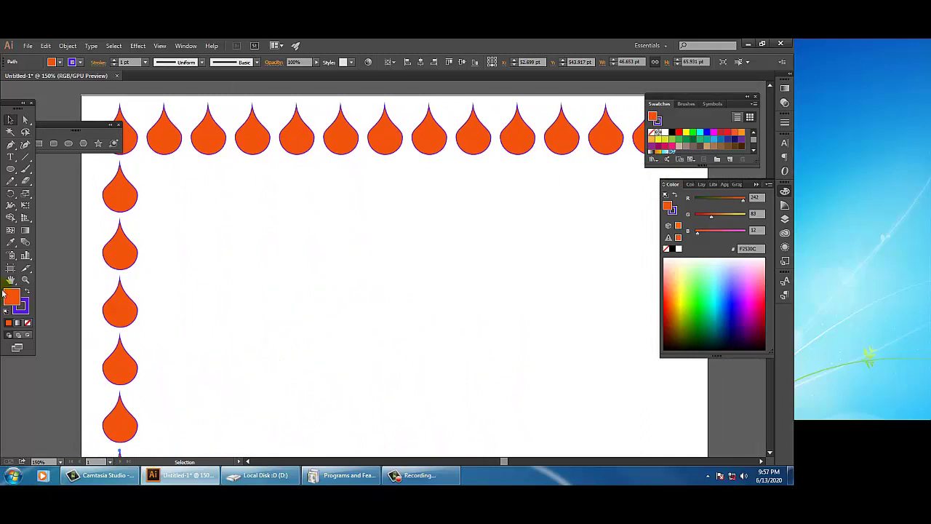
Draw a 200 pt orange square from its centre with the Rectangle tool.
{"action": "left_click", "coordinate": [11, 171]}
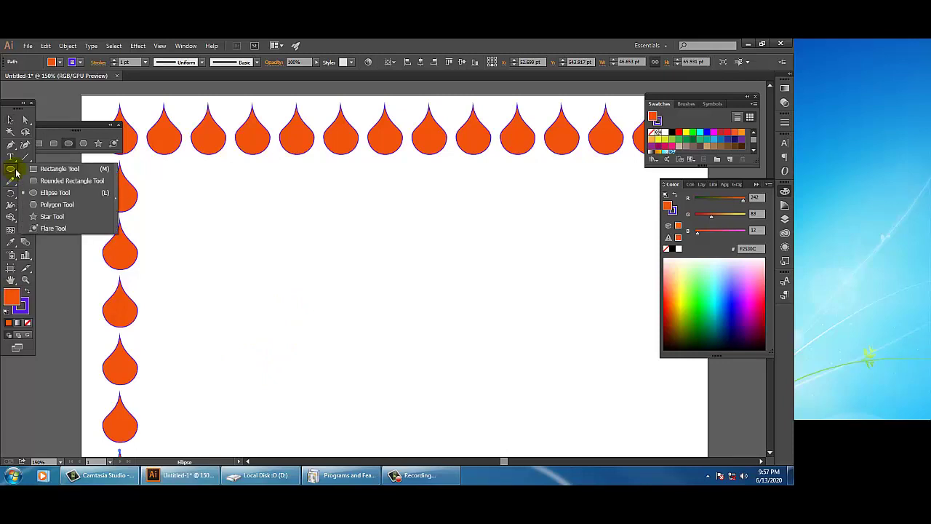
{"action": "left_click", "coordinate": [46, 173]}
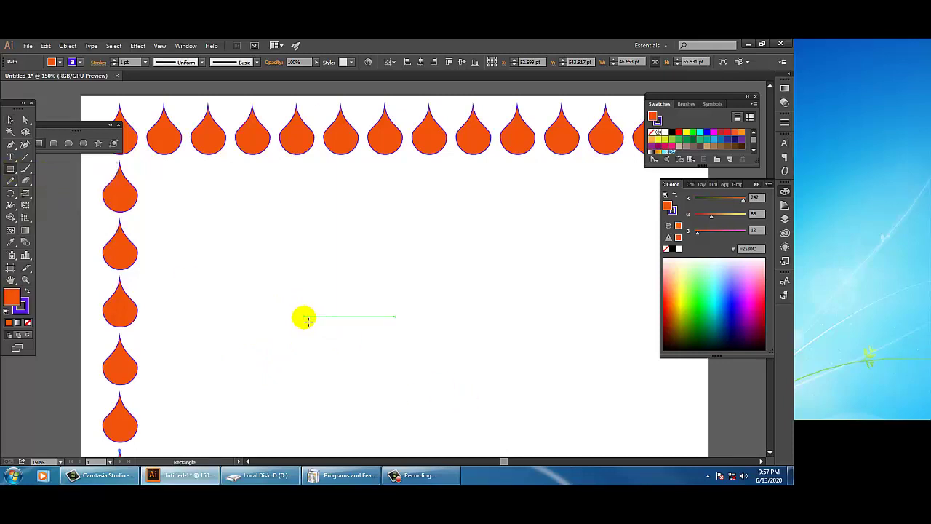
{"action": "left_click_drag", "start_coordinate": [291, 243], "coordinate": [503, 389]}
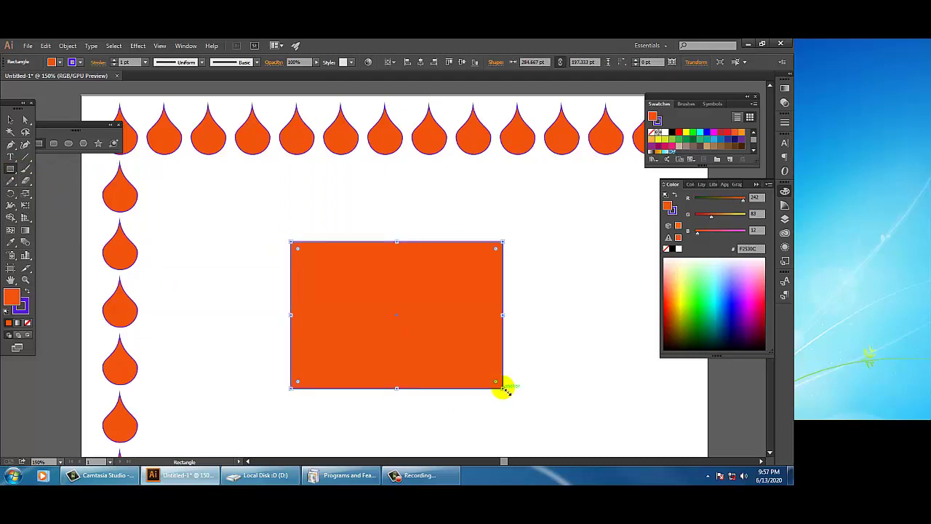
{"action": "key", "text": "ctrl+z"}
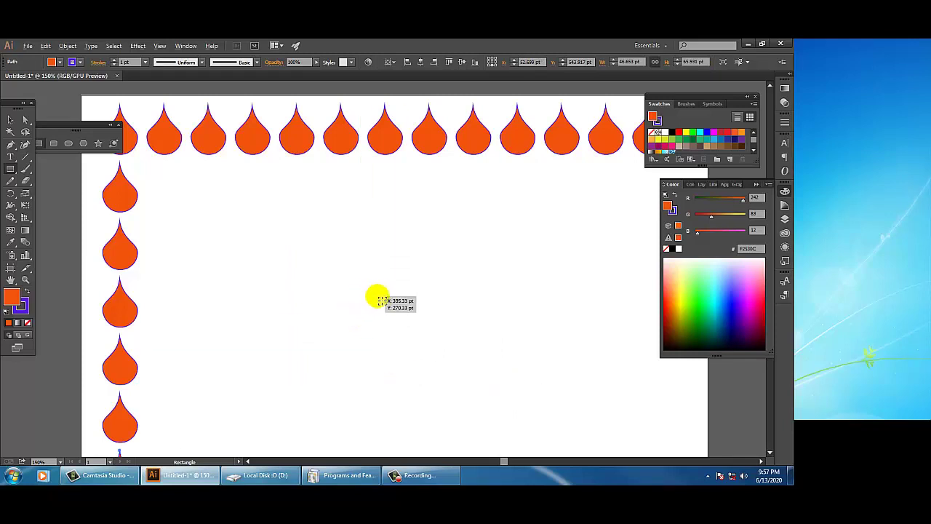
{"action": "left_click_drag", "start_coordinate": [381, 297], "coordinate": [443, 369]}
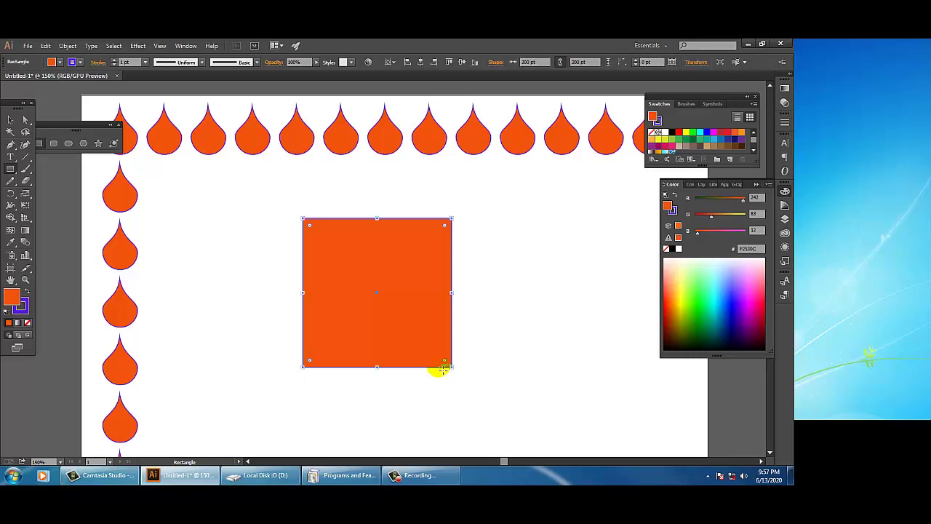
Drag the square's corner anchors inward and outward to form a pointed V shape.
{"action": "left_click", "coordinate": [25, 119]}
{"action": "left_click_drag", "start_coordinate": [452, 219], "coordinate": [328, 333]}
{"action": "left_click_drag", "start_coordinate": [435, 367], "coordinate": [512, 348]}
{"action": "left_click_drag", "start_coordinate": [314, 385], "coordinate": [353, 363]}
Stretch the right tip out, raise the inner vertex, and adjust the bottom-left point, then select the whole path.
{"action": "left_click_drag", "start_coordinate": [512, 348], "coordinate": [623, 269]}
{"action": "left_click_drag", "start_coordinate": [352, 362], "coordinate": [360, 341]}
{"action": "mouse_move", "coordinate": [341, 393]}
{"action": "left_mouse_down"}
{"action": "mouse_move", "coordinate": [359, 400]}
{"action": "mouse_move", "coordinate": [343, 406]}
{"action": "left_mouse_up"}
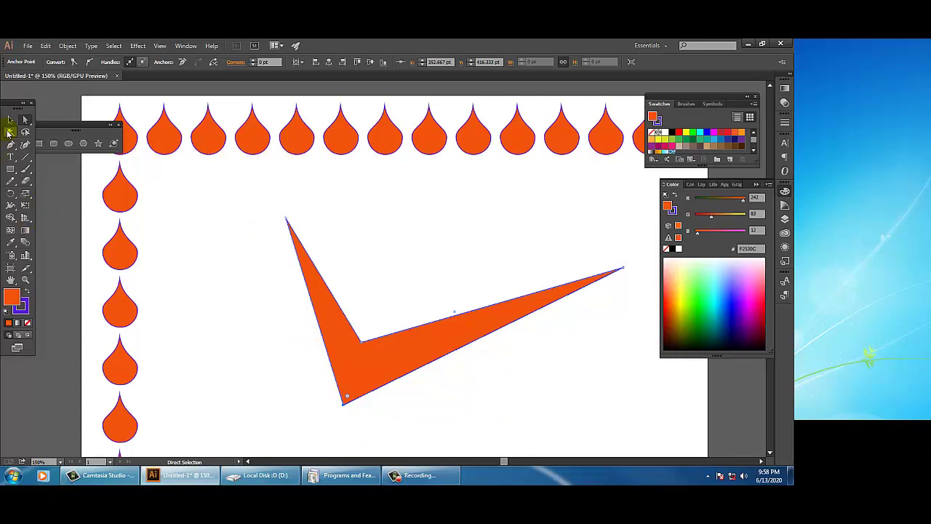
{"action": "left_click", "coordinate": [10, 120]}
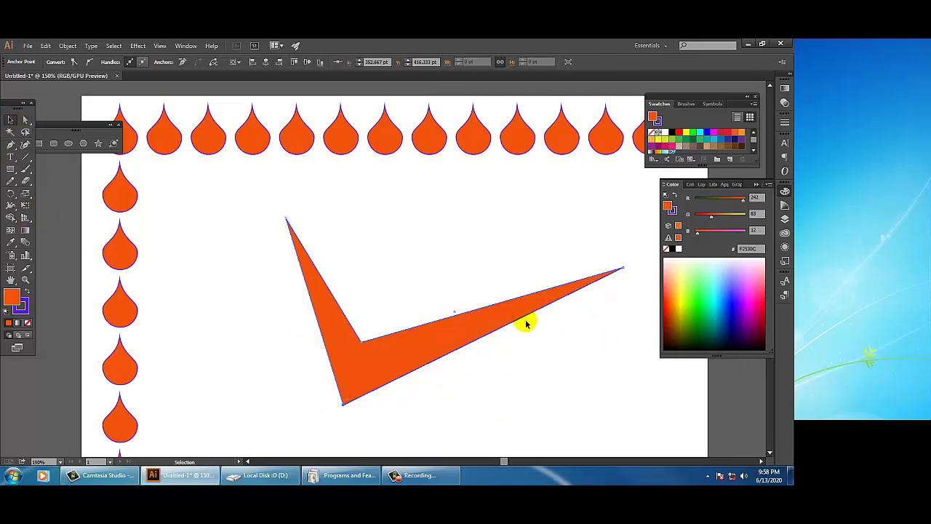
{"action": "left_click", "coordinate": [490, 313]}
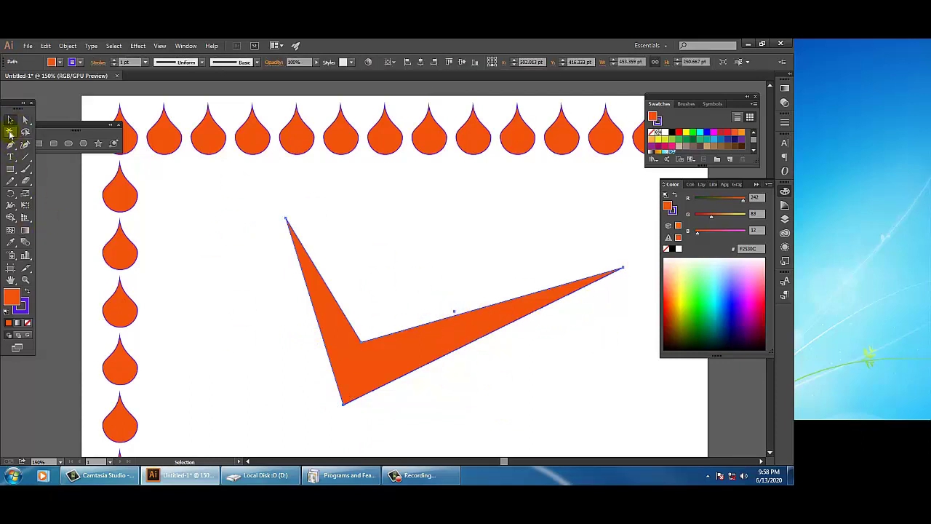
Shrink the V shape and move it just inside the top-left corner of the border.
{"action": "left_click", "coordinate": [25, 209]}
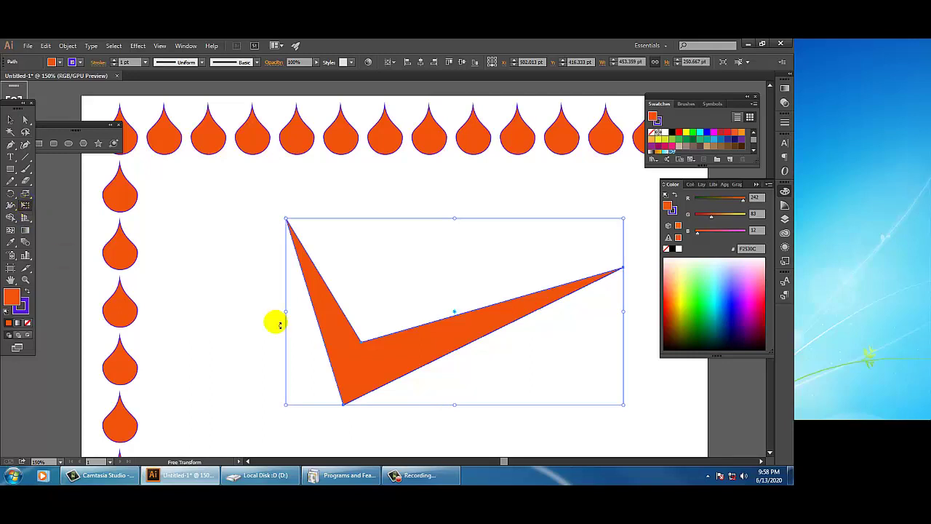
{"action": "left_click_drag", "start_coordinate": [624, 405], "coordinate": [522, 347]}
{"action": "left_click_drag", "start_coordinate": [422, 329], "coordinate": [191, 231]}
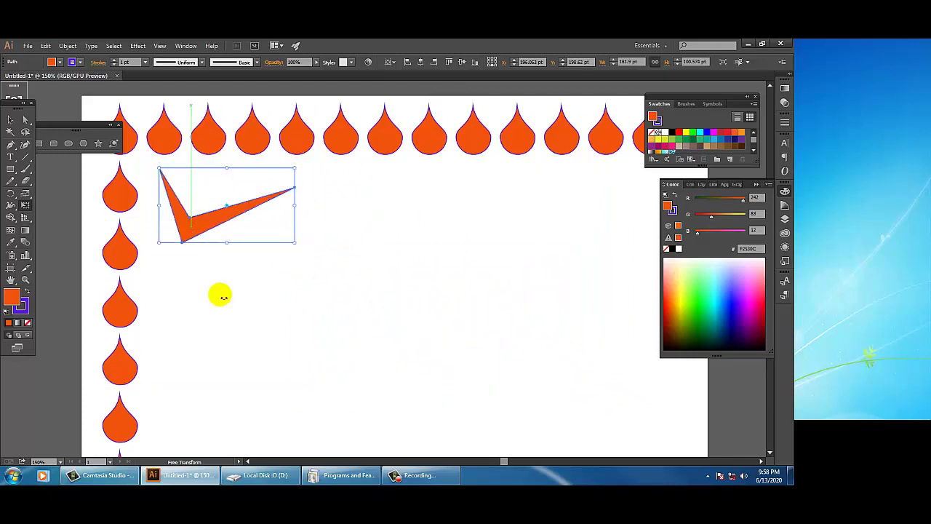
Fill the V shape with green 5ED80E.
{"action": "double_click", "coordinate": [11, 297]}
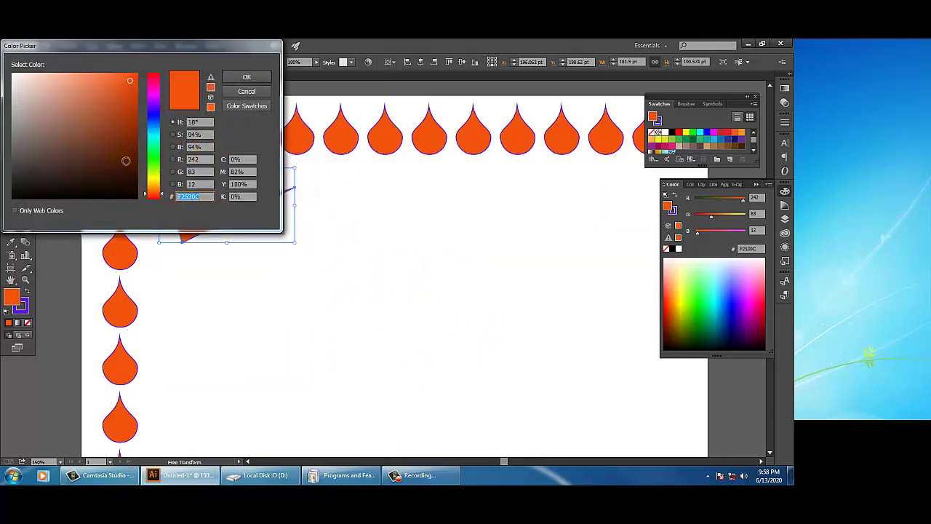
{"action": "left_click", "coordinate": [145, 165]}
{"action": "left_click", "coordinate": [130, 91]}
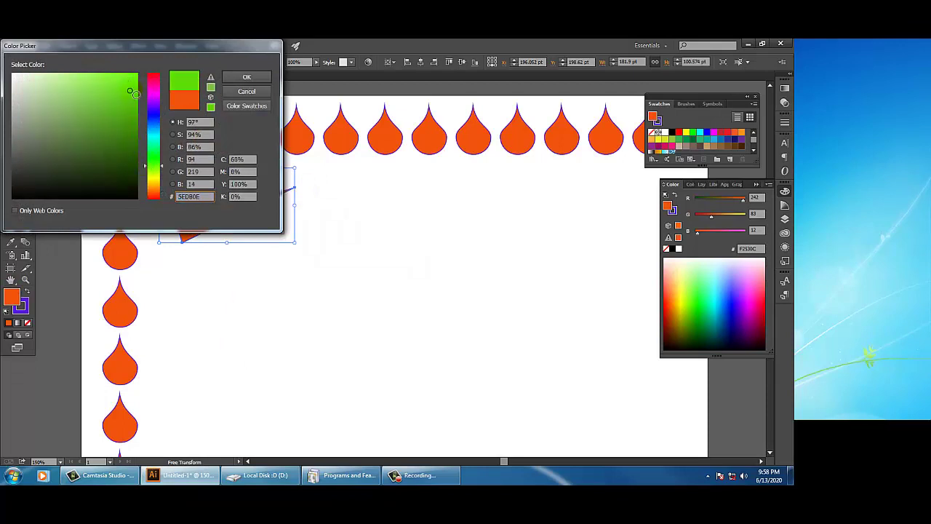
{"action": "left_click", "coordinate": [246, 77]}
Deselect the green shape and zoom in on the artwork.
{"action": "left_click", "coordinate": [19, 121]}
{"action": "left_click", "coordinate": [343, 323]}
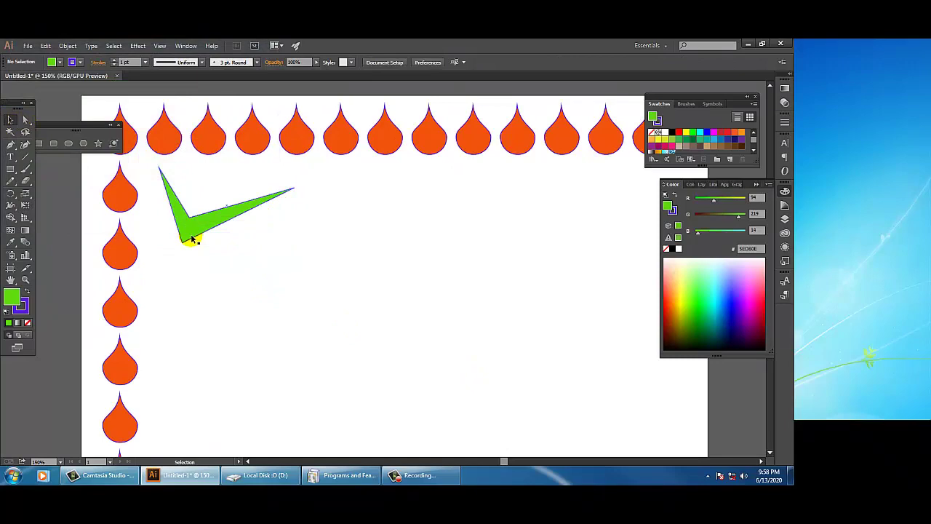
{"action": "key", "text": "ctrl+plus"}
{"action": "key", "text": "ctrl+plus"}
{"action": "key", "text": "ctrl+plus"}
{"action": "key", "text": "ctrl+plus"}
{"action": "left_click_drag", "start_coordinate": [206, 211], "coordinate": [235, 244]}
Zoom in and scroll around to inspect the teardrop tips closely.
{"action": "scroll", "coordinate": [239, 248], "scroll_direction": "up", "scroll_amount": 10}
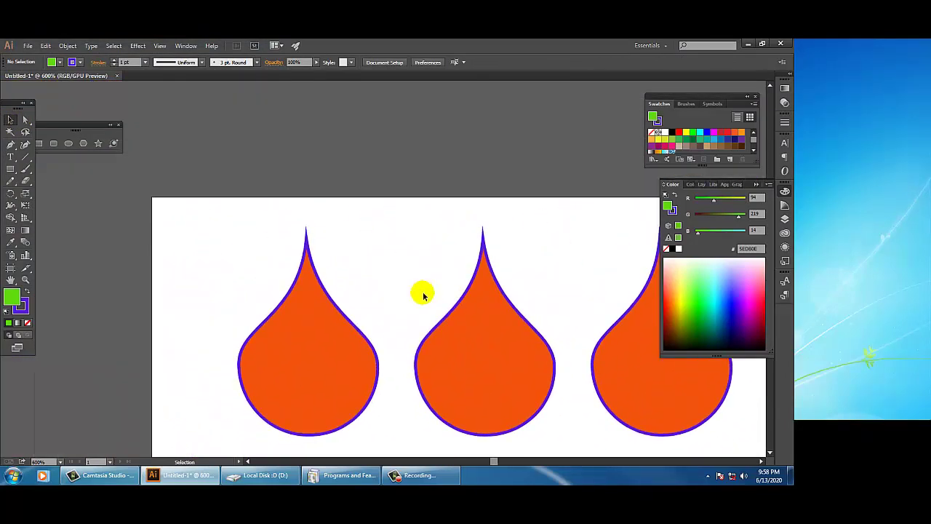
{"action": "key", "text": "ctrl+plus"}
{"action": "key", "text": "ctrl+plus"}
{"action": "key", "text": "ctrl+plus"}
{"action": "key", "text": "ctrl+plus"}
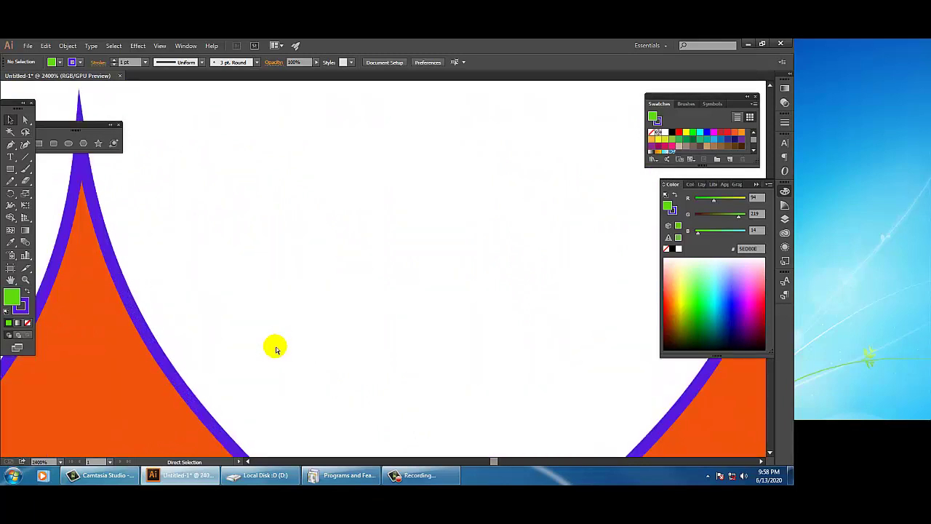
{"action": "key", "text": "ctrl+minus"}
{"action": "key", "text": "ctrl+minus"}
{"action": "key", "text": "ctrl+plus"}
{"action": "key", "text": "ctrl+plus"}
{"action": "key", "text": "ctrl+plus"}
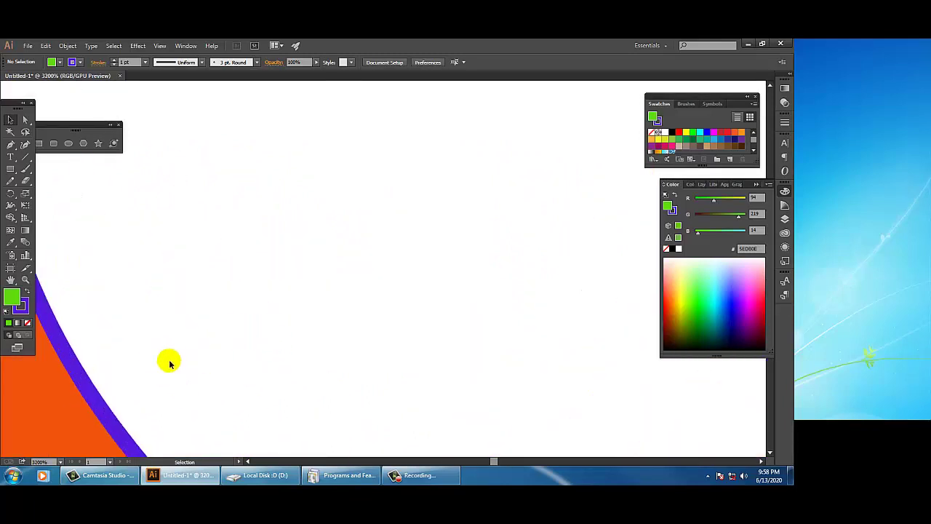
{"action": "scroll", "coordinate": [511, 201], "scroll_direction": "left", "scroll_amount": 10}
{"action": "scroll", "coordinate": [473, 272], "scroll_direction": "down", "scroll_amount": 10}
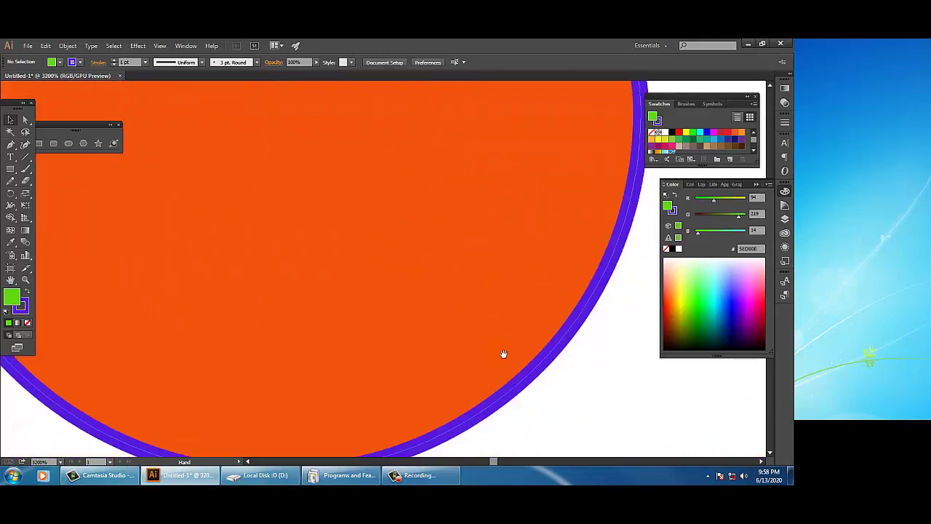
{"action": "scroll", "coordinate": [502, 354], "scroll_direction": "down", "scroll_amount": 5}
{"action": "scroll", "coordinate": [422, 347], "scroll_direction": "up", "scroll_amount": 2}
{"action": "scroll", "coordinate": [436, 376], "scroll_direction": "left", "scroll_amount": 3}
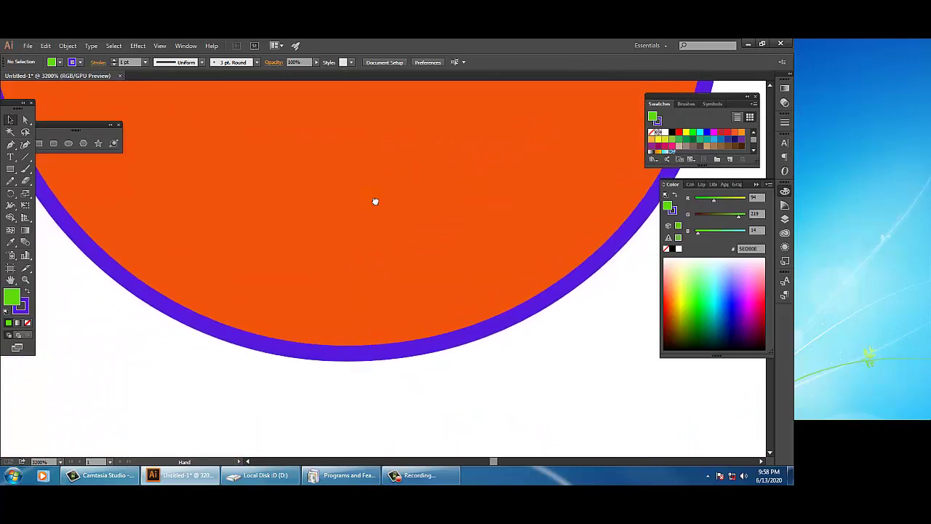
Zoom out to frame the artboard and delete the green chevron.
{"action": "key", "text": "ctrl+minus"}
{"action": "key", "text": "ctrl+minus"}
{"action": "key", "text": "ctrl+minus"}
{"action": "key", "text": "ctrl+minus"}
{"action": "key", "text": "ctrl+minus"}
{"action": "key", "text": "ctrl+minus"}
{"action": "scroll", "coordinate": [429, 251], "scroll_direction": "down", "scroll_amount": 1}
{"action": "scroll", "coordinate": [411, 277], "scroll_direction": "up", "scroll_amount": 4}
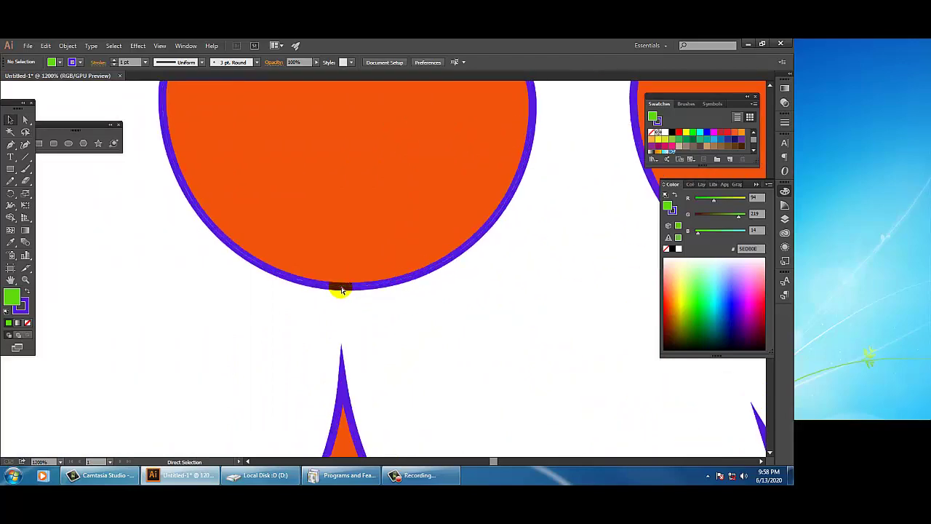
{"action": "scroll", "coordinate": [341, 289], "scroll_direction": "up", "scroll_amount": 10}
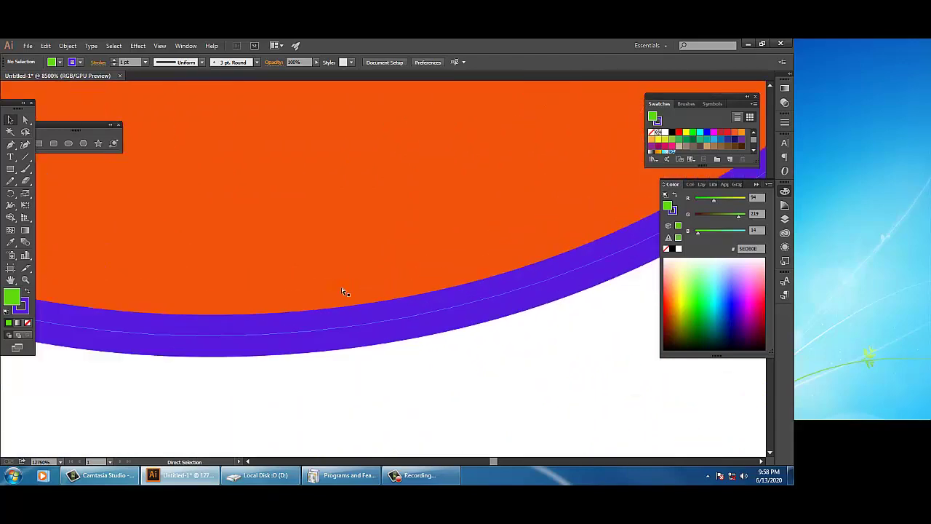
{"action": "scroll", "coordinate": [341, 288], "scroll_direction": "down", "scroll_amount": 14}
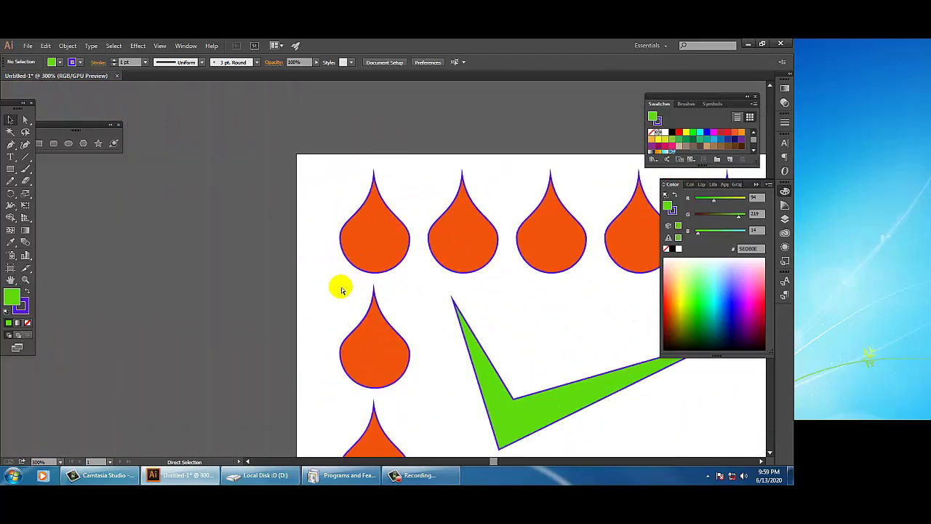
{"action": "scroll", "coordinate": [341, 290], "scroll_direction": "down", "scroll_amount": 4}
{"action": "left_click_drag", "start_coordinate": [355, 325], "coordinate": [311, 307]}
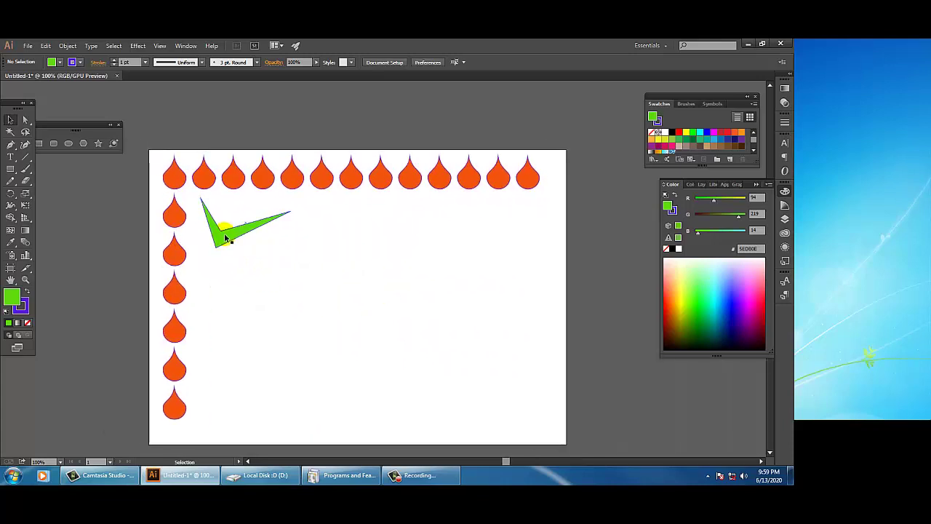
{"action": "left_click", "coordinate": [226, 238]}
{"action": "key", "text": "Delete"}
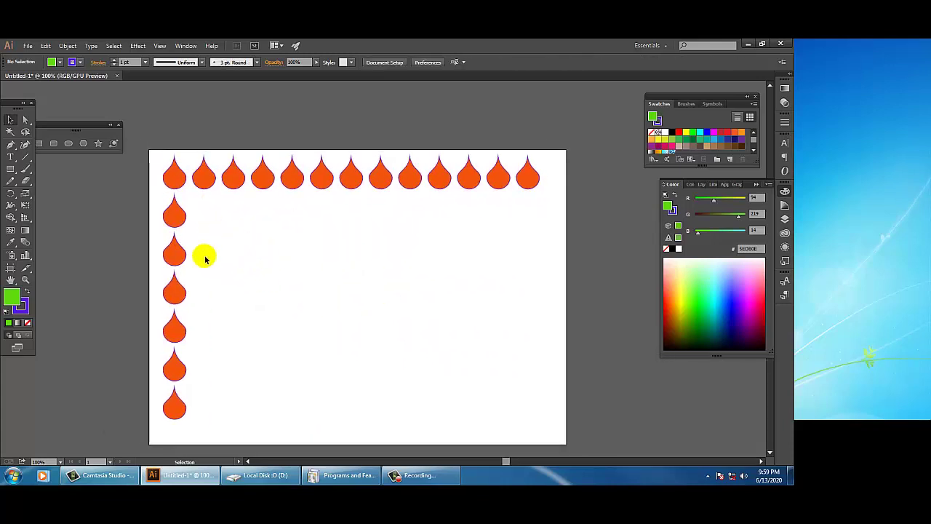
{"action": "left_click", "coordinate": [11, 170]}
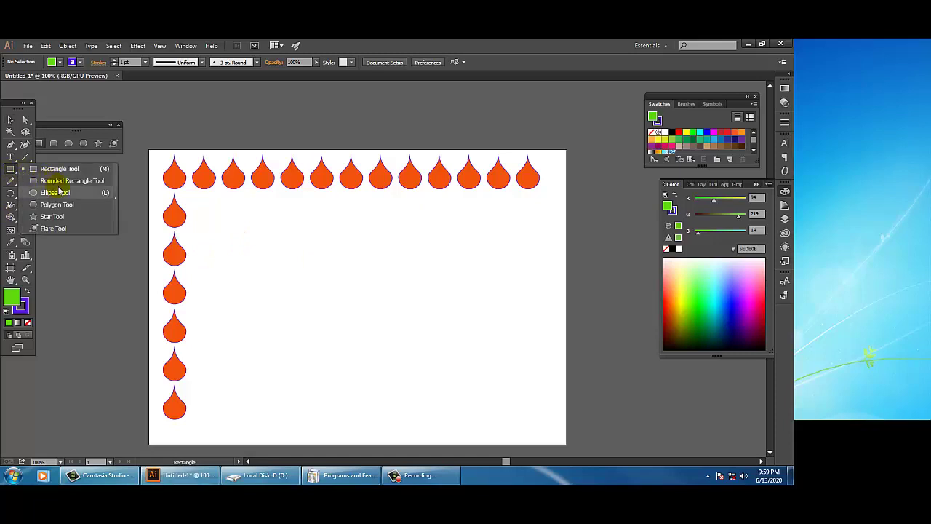
{"action": "left_click", "coordinate": [59, 190]}
{"action": "left_click_drag", "start_coordinate": [296, 238], "coordinate": [324, 300]}
{"action": "left_click", "coordinate": [12, 119]}
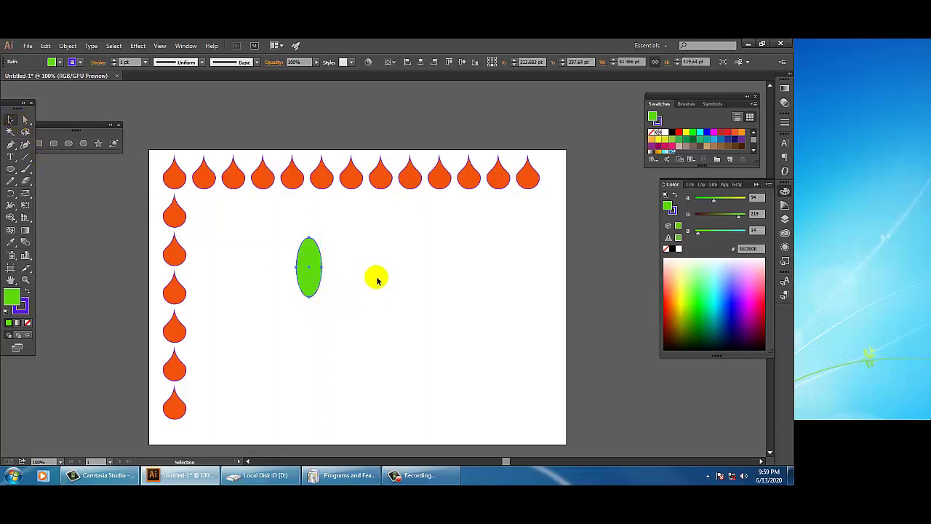
{"action": "key", "text": "ctrl+equal"}
{"action": "key", "text": "ctrl+equal"}
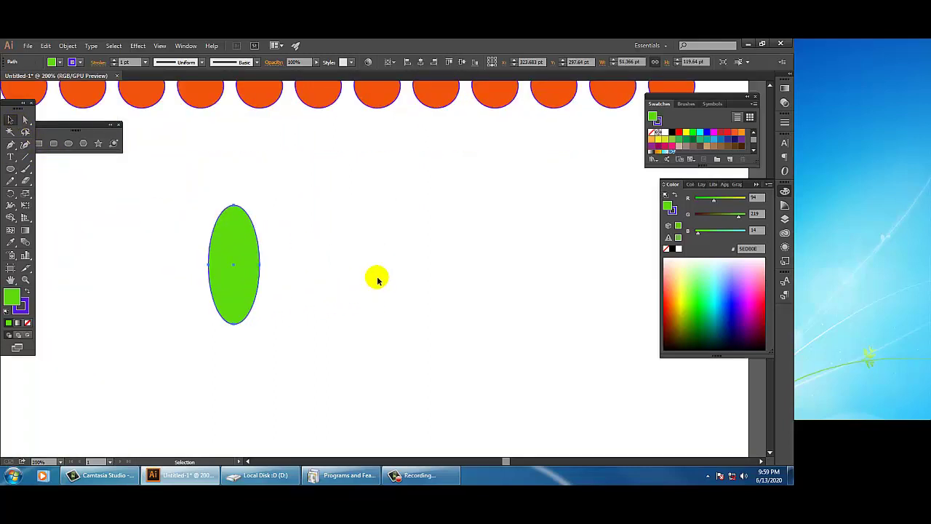
{"action": "left_click_drag", "start_coordinate": [311, 246], "coordinate": [376, 204]}
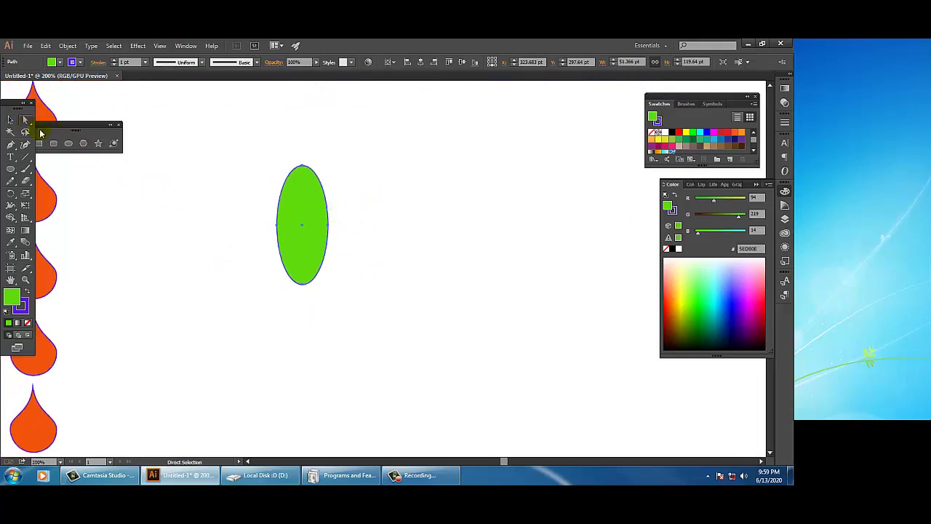
{"action": "left_click_drag", "start_coordinate": [298, 284], "coordinate": [303, 364]}
{"action": "left_click", "coordinate": [304, 339]}
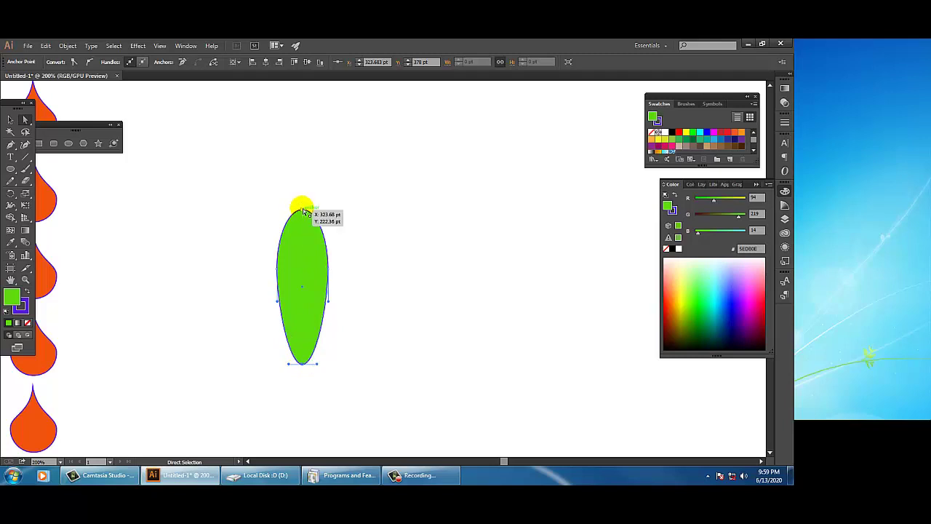
{"action": "left_click_drag", "start_coordinate": [304, 210], "coordinate": [302, 160]}
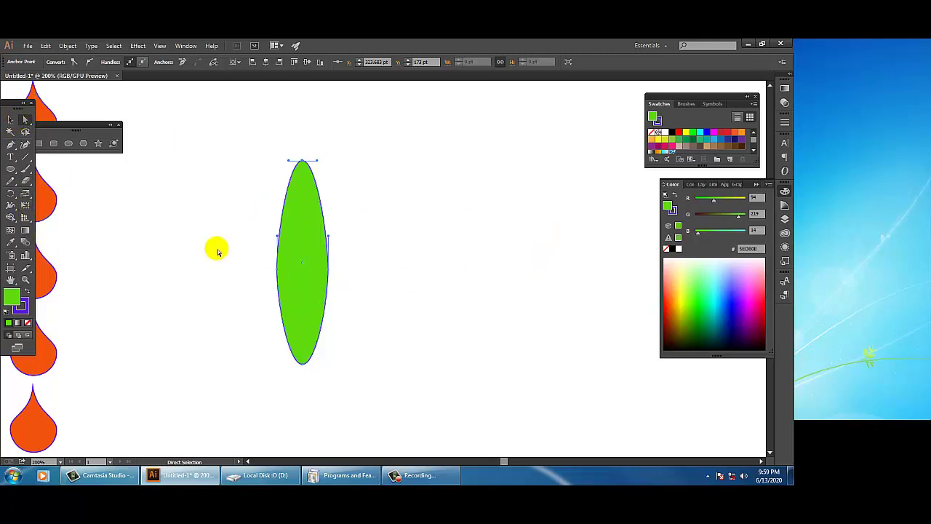
{"action": "left_click", "coordinate": [10, 121]}
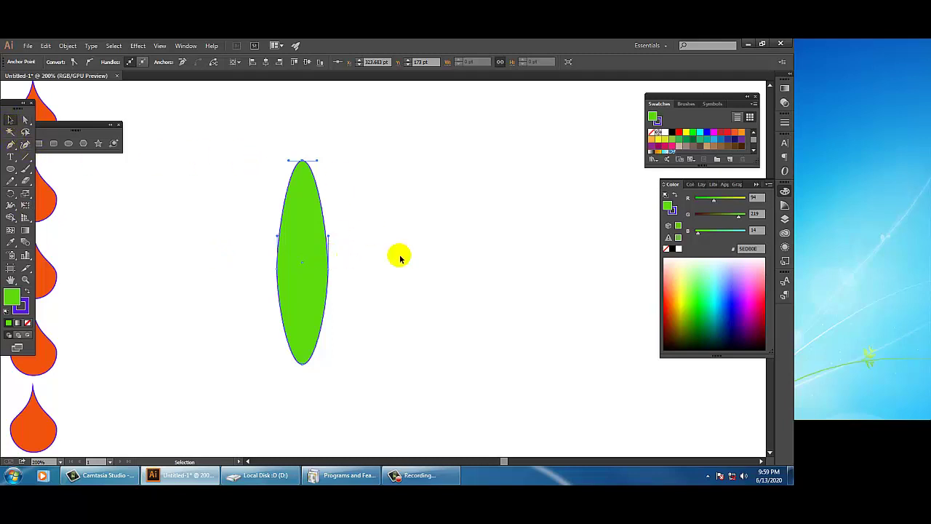
{"action": "left_click", "coordinate": [437, 212]}
{"action": "left_click", "coordinate": [288, 239]}
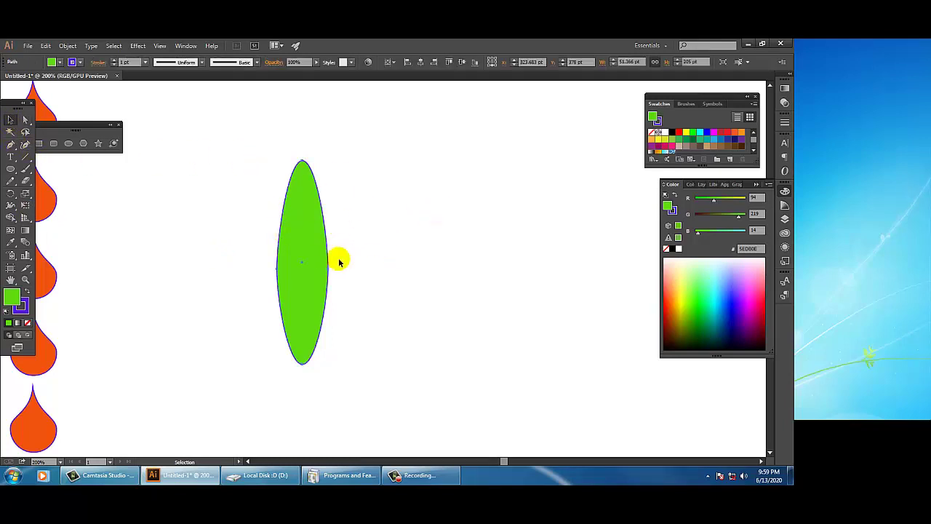
{"action": "left_click_drag", "start_coordinate": [311, 253], "coordinate": [364, 251]}
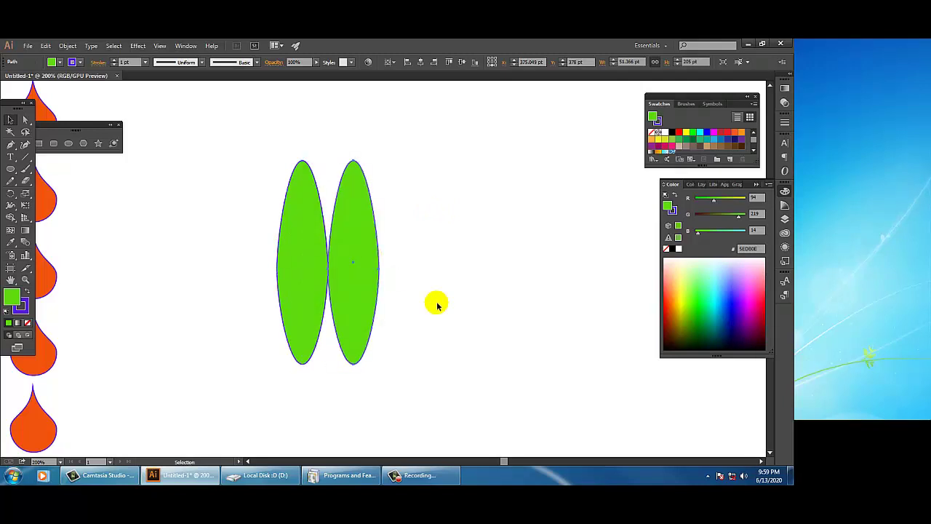
{"action": "key", "text": "ctrl+d"}
{"action": "key", "text": "ctrl+d"}
{"action": "key", "text": "ctrl+d"}
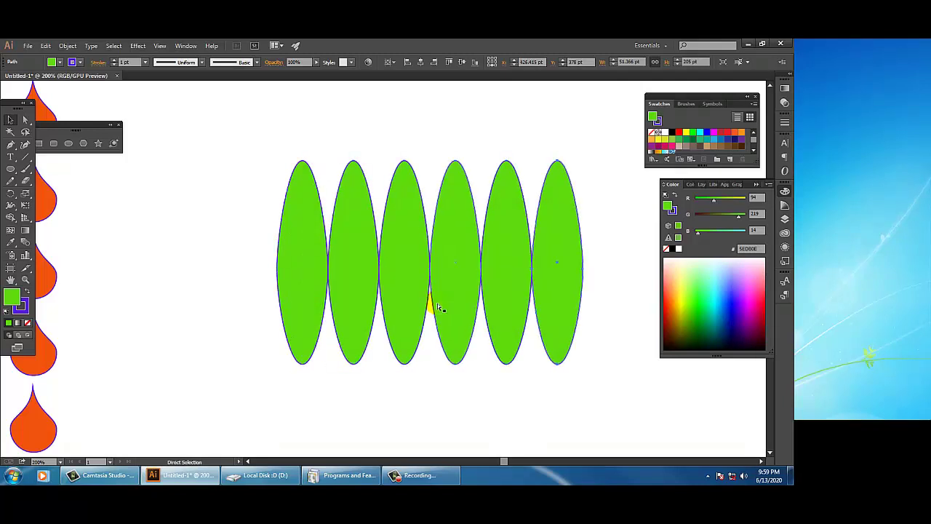
{"action": "left_click_drag", "start_coordinate": [410, 303], "coordinate": [413, 281]}
{"action": "left_click_drag", "start_coordinate": [203, 146], "coordinate": [670, 429]}
{"action": "key", "text": "Delete"}
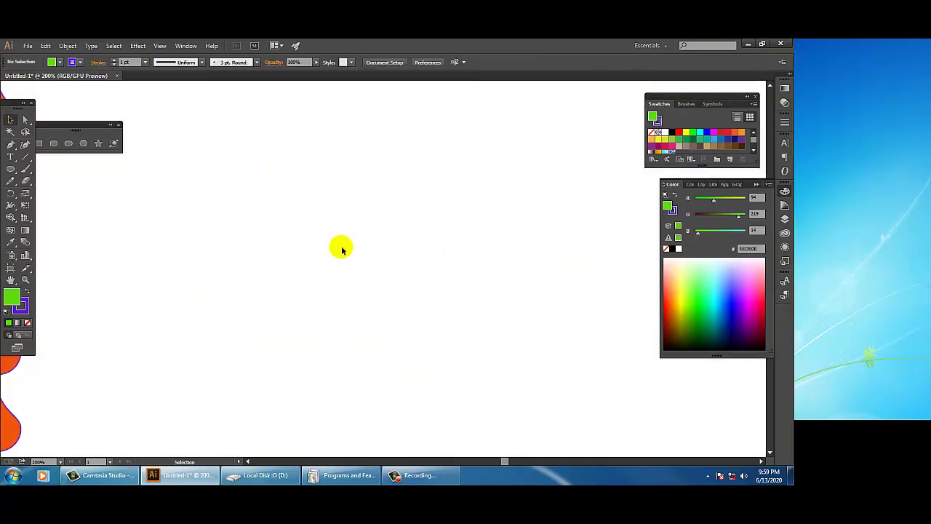
Draw a small tall ellipse and fill it brown AA651A.
{"action": "left_click", "coordinate": [11, 172]}
{"action": "left_click_drag", "start_coordinate": [275, 155], "coordinate": [310, 240]}
{"action": "left_click", "coordinate": [10, 120]}
{"action": "double_click", "coordinate": [11, 297]}
{"action": "left_click_drag", "start_coordinate": [161, 171], "coordinate": [161, 191]}
{"action": "left_click", "coordinate": [119, 114]}
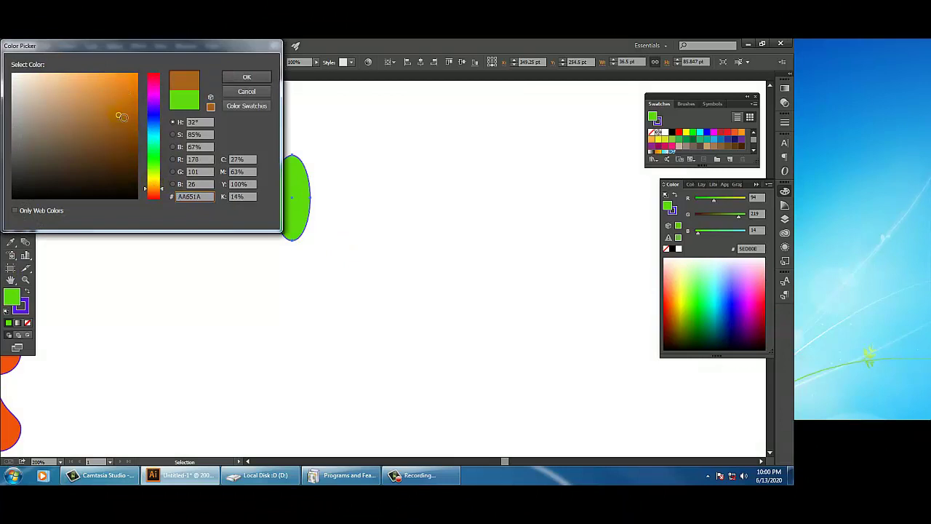
{"action": "left_click", "coordinate": [246, 77]}
Alt-drag an overlapping copy of the brown ellipse slightly below the original.
{"action": "left_click_drag", "start_coordinate": [299, 231], "coordinate": [286, 279]}
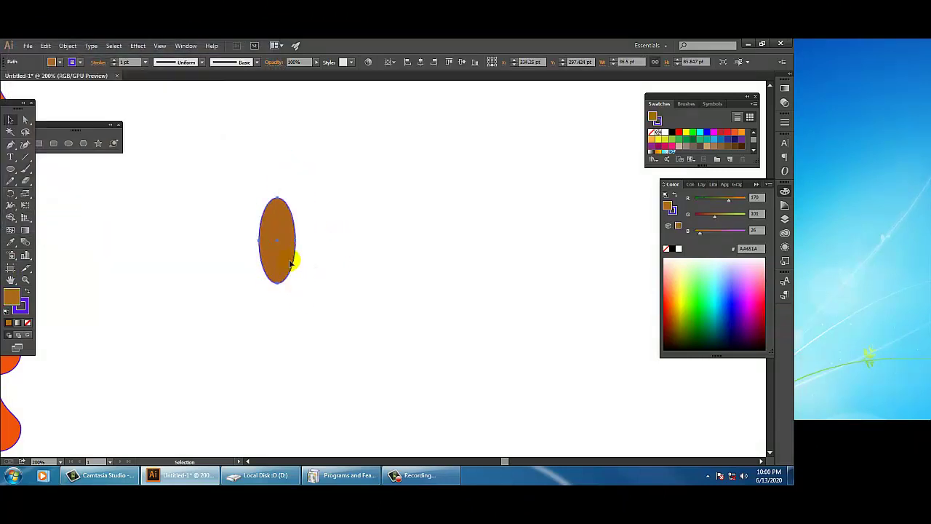
{"action": "key", "text": "ctrl+z"}
{"action": "left_click_drag", "start_coordinate": [291, 245], "coordinate": [284, 273]}
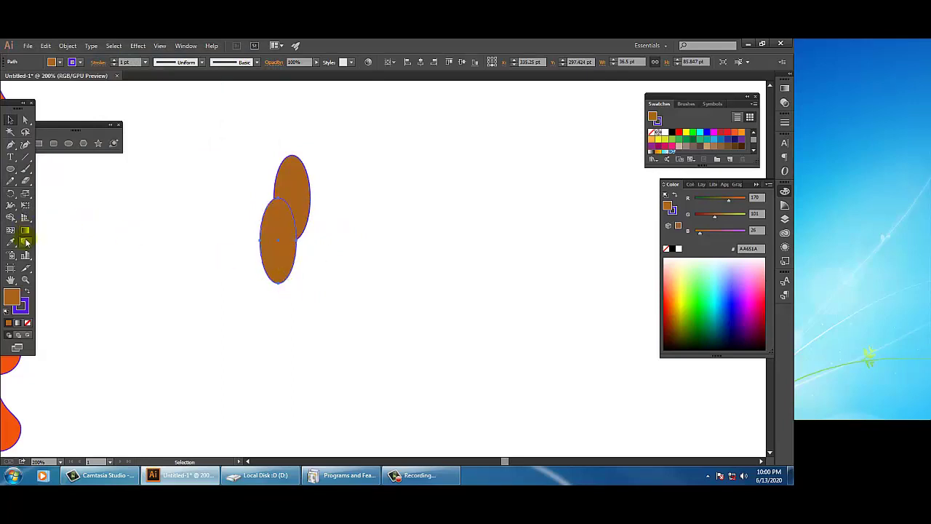
Tilt the lower ellipse to the right and place a copy beside it.
{"action": "left_click", "coordinate": [26, 206]}
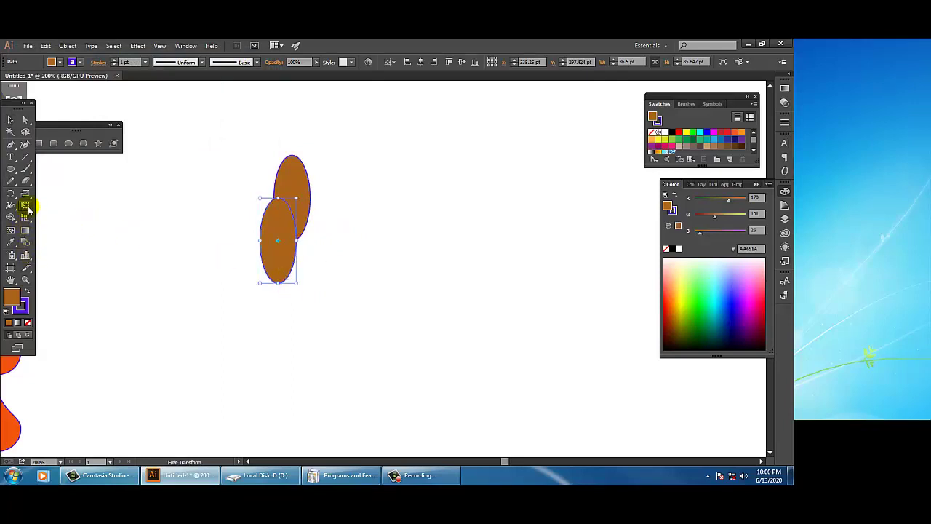
{"action": "left_click_drag", "start_coordinate": [301, 289], "coordinate": [342, 303]}
{"action": "left_click", "coordinate": [10, 119]}
{"action": "left_click", "coordinate": [251, 291]}
{"action": "left_click", "coordinate": [288, 255]}
{"action": "left_click_drag", "start_coordinate": [289, 254], "coordinate": [325, 258]}
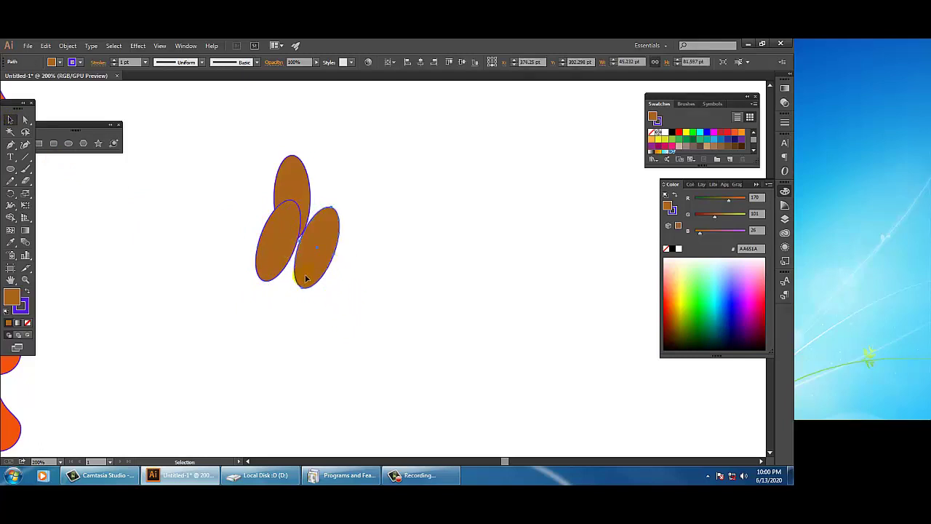
Rotate the new copy about 37 degrees and nudge it up and left.
{"action": "left_click", "coordinate": [26, 207]}
{"action": "left_click_drag", "start_coordinate": [318, 303], "coordinate": [353, 291]}
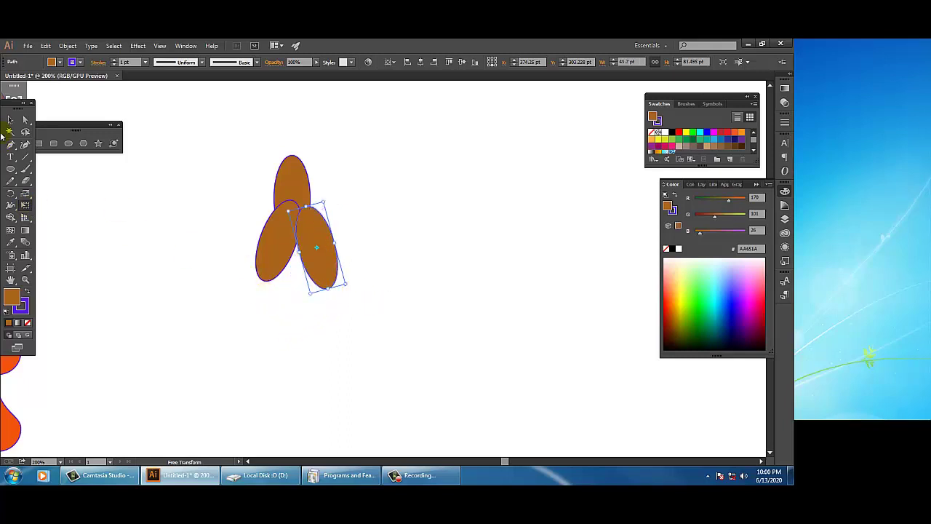
{"action": "left_click_drag", "start_coordinate": [324, 262], "coordinate": [318, 252]}
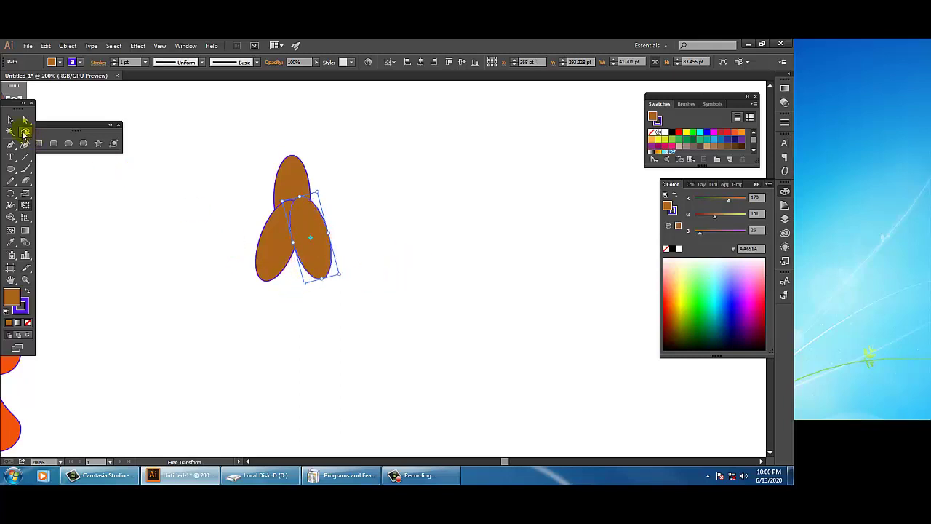
{"action": "left_click", "coordinate": [10, 120]}
{"action": "left_click", "coordinate": [285, 327]}
Add another ellipse copy at the lower right and rotate it about 48 degrees.
{"action": "left_click_drag", "start_coordinate": [260, 265], "coordinate": [315, 313]}
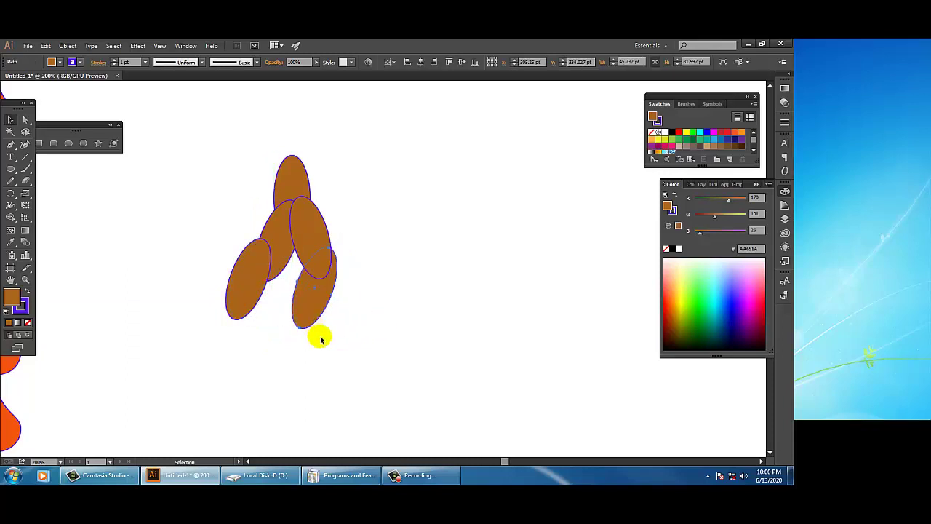
{"action": "left_click", "coordinate": [26, 204]}
{"action": "mouse_move", "coordinate": [347, 327]}
{"action": "left_mouse_down"}
{"action": "mouse_move", "coordinate": [357, 323]}
{"action": "mouse_move", "coordinate": [338, 322]}
{"action": "mouse_move", "coordinate": [349, 313]}
{"action": "left_mouse_up"}
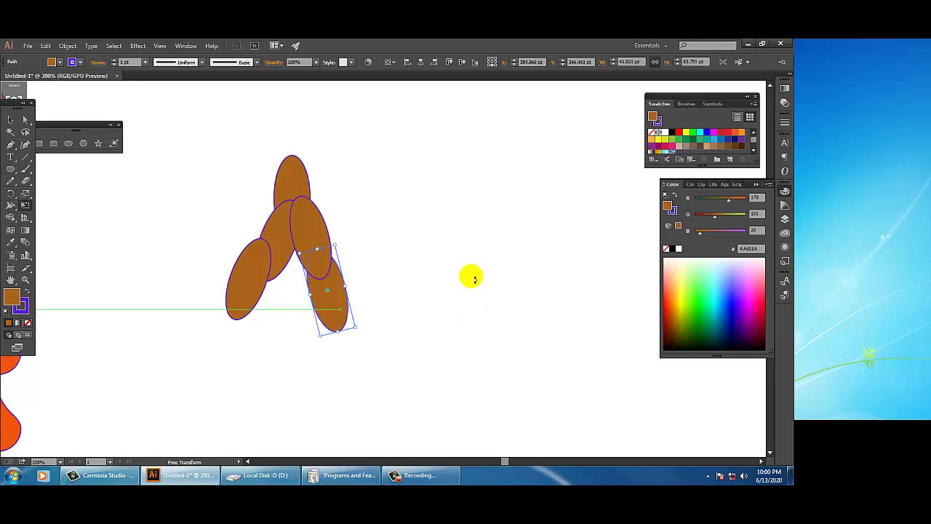
Zoom out to 100% and marquee-select all the brown ellipses in the cluster.
{"action": "key", "text": "v"}
{"action": "key", "text": "ctrl+1"}
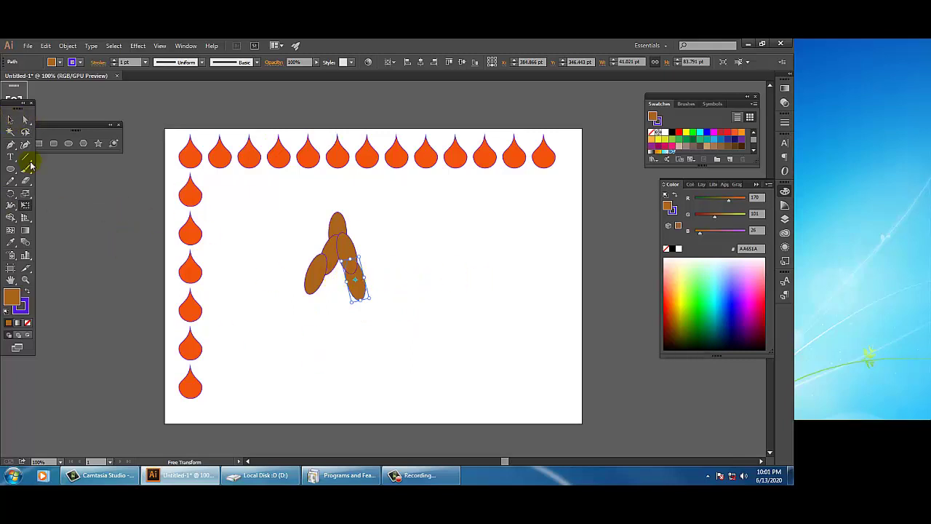
{"action": "left_click", "coordinate": [9, 120]}
{"action": "left_click_drag", "start_coordinate": [258, 196], "coordinate": [435, 332]}
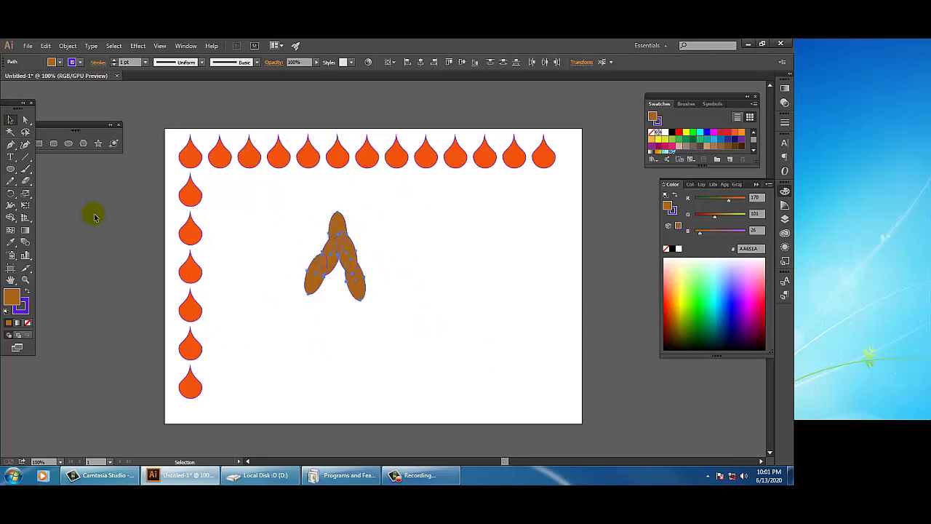